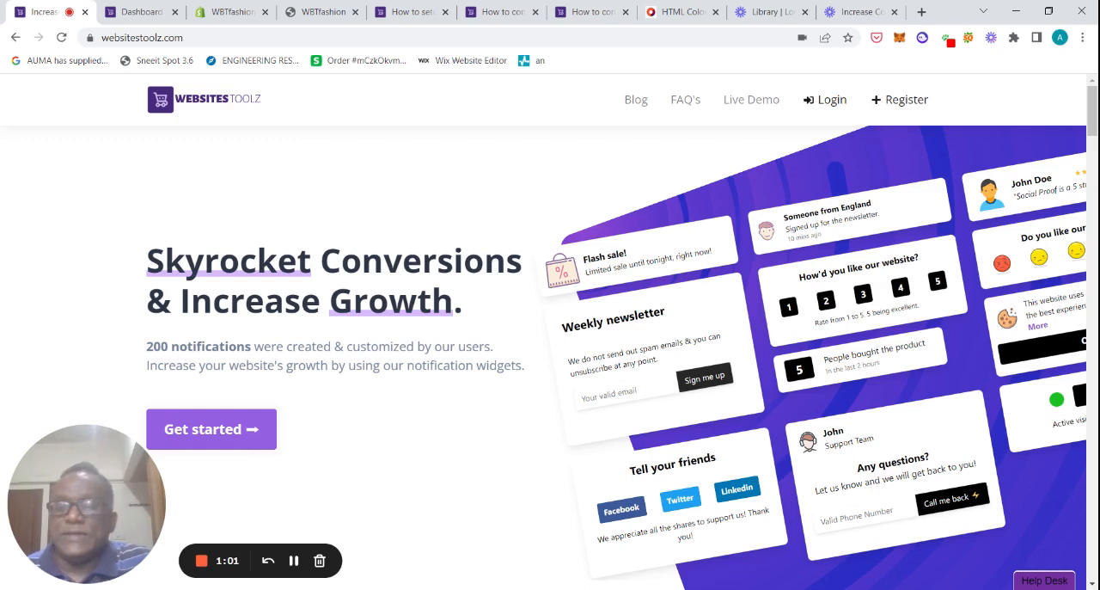
Step: Open the WebsitesToolz dashboard and enter the WBTFashions campaign
{"action": "left_click", "coordinate": [142, 12]}
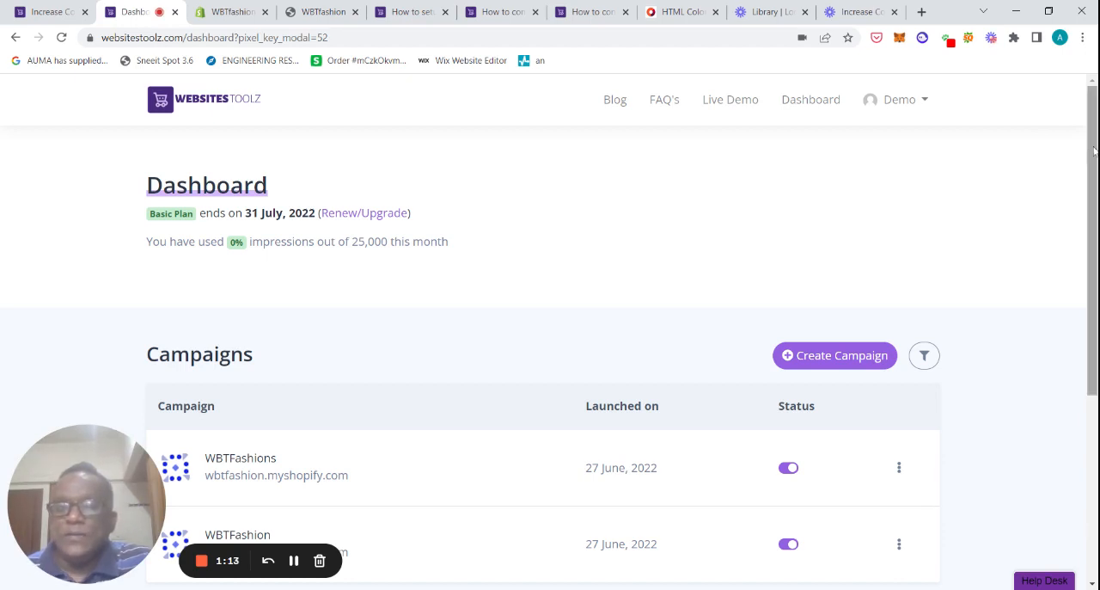
{"action": "left_click_drag", "start_coordinate": [1089, 155], "coordinate": [1087, 188]}
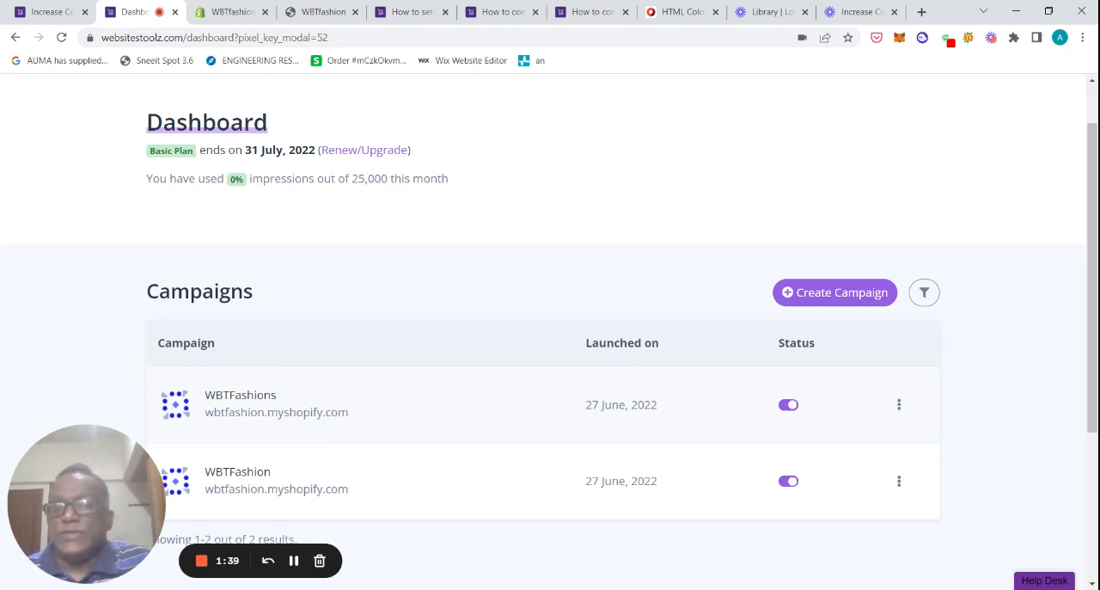
{"action": "left_click", "coordinate": [466, 411]}
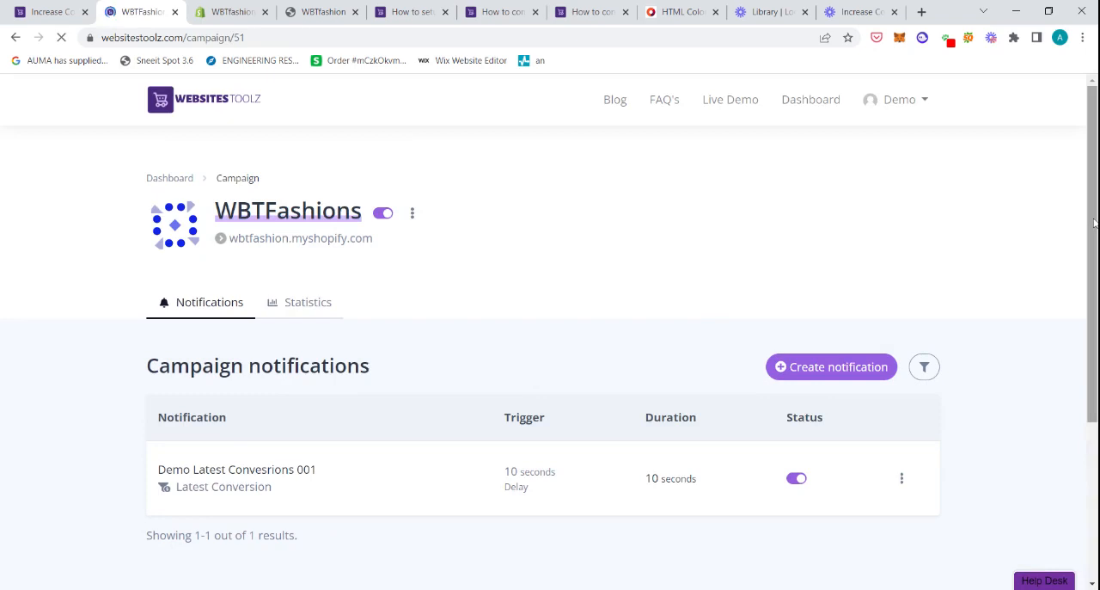
Step: Start creating a new notification, browse the available notification types, and return to the campaign
{"action": "left_click_drag", "start_coordinate": [1094, 224], "coordinate": [1088, 279]}
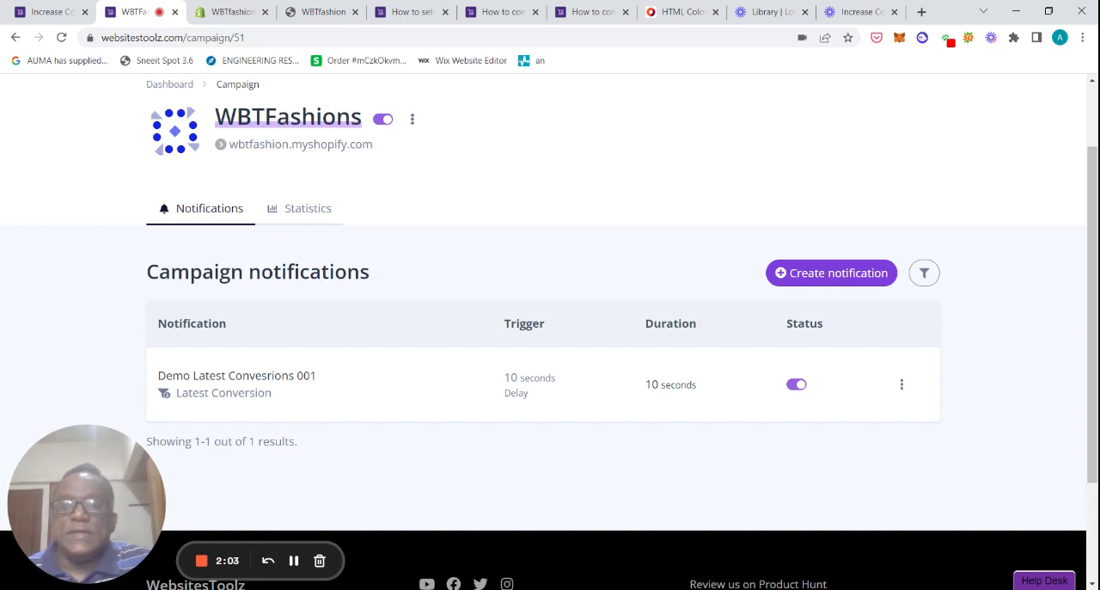
{"action": "left_click", "coordinate": [835, 277]}
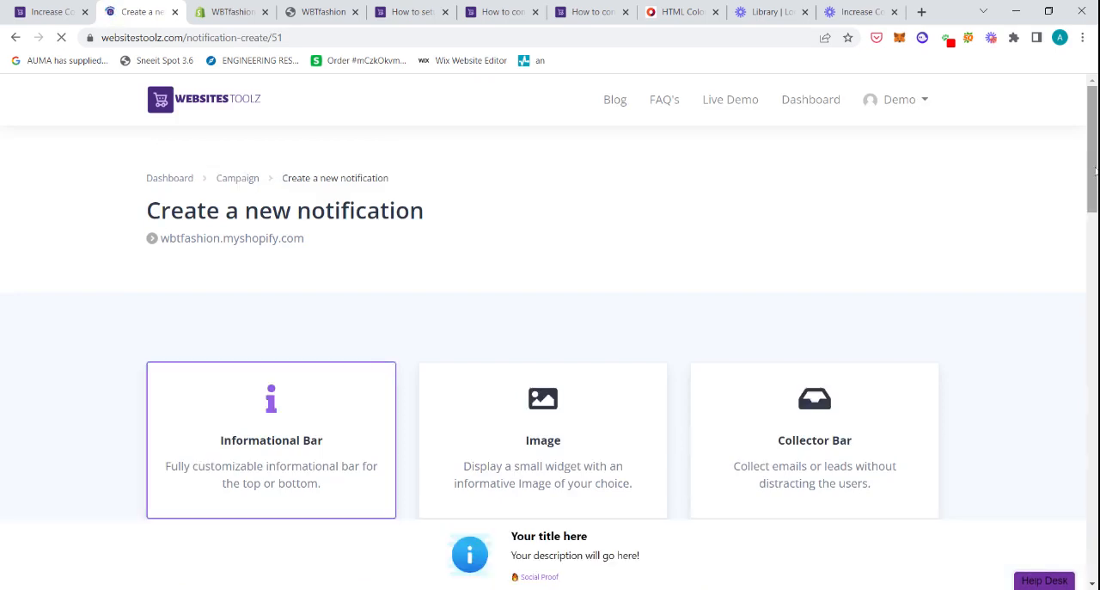
{"action": "left_click_drag", "start_coordinate": [1096, 172], "coordinate": [1047, 530]}
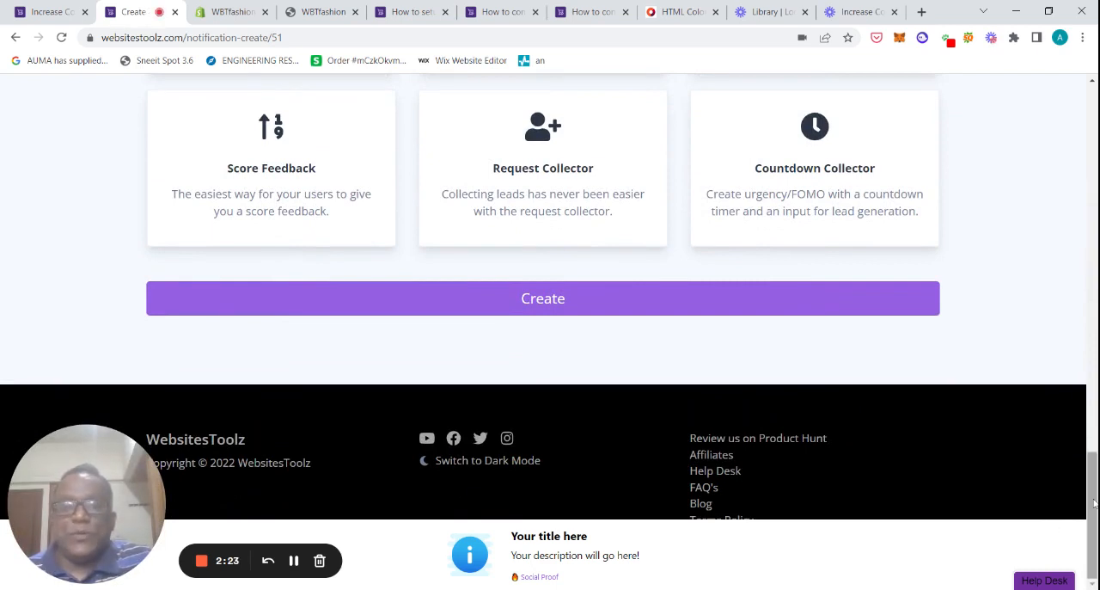
{"action": "left_click_drag", "start_coordinate": [1092, 496], "coordinate": [1084, 318]}
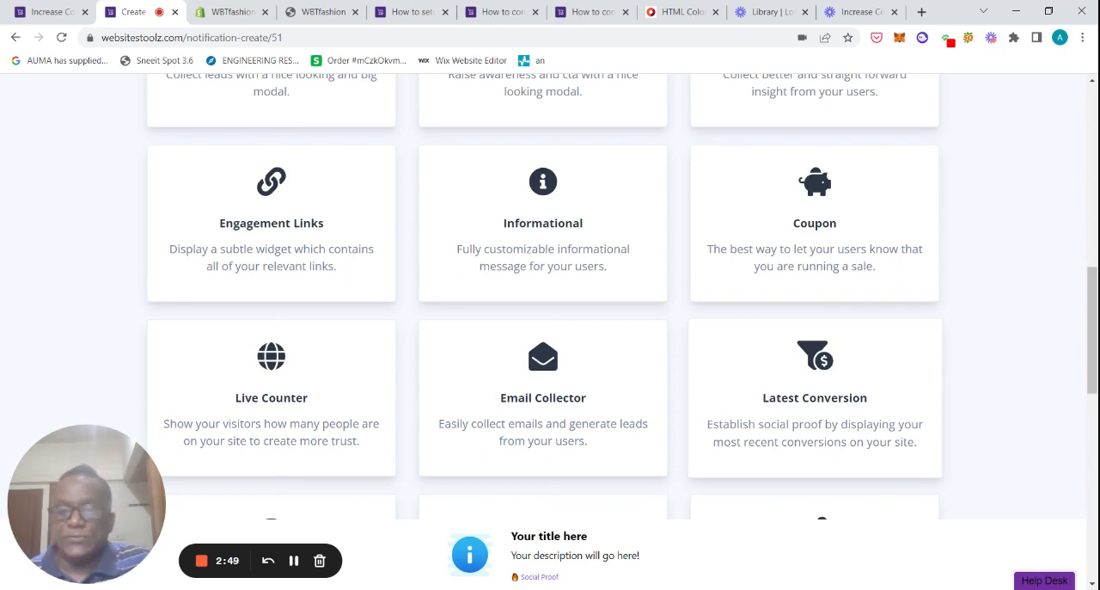
{"action": "left_click_drag", "start_coordinate": [1092, 330], "coordinate": [1094, 55]}
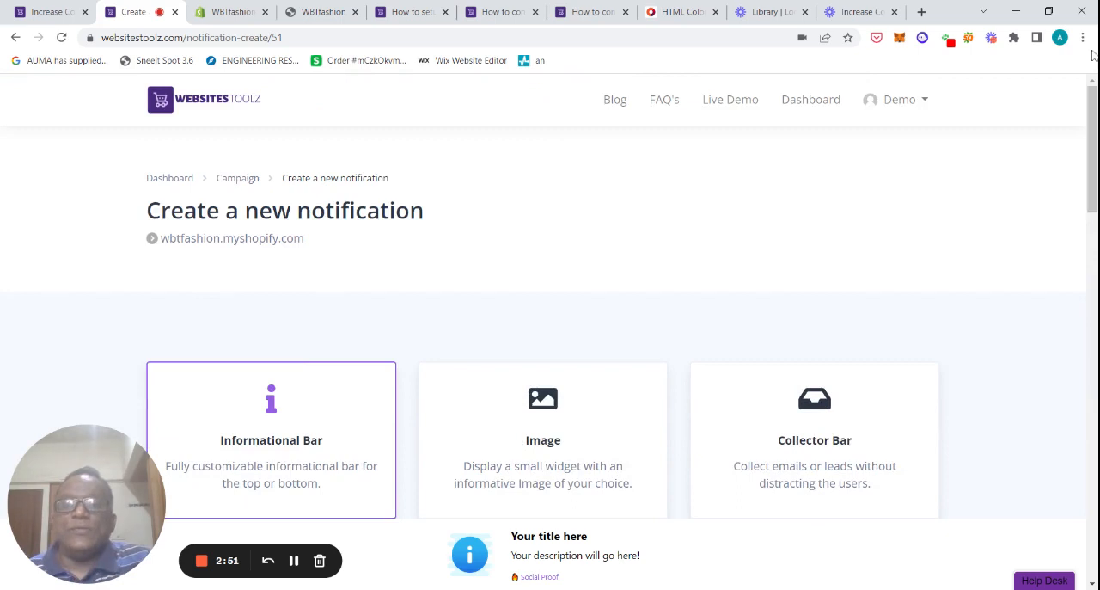
{"action": "left_click", "coordinate": [236, 179]}
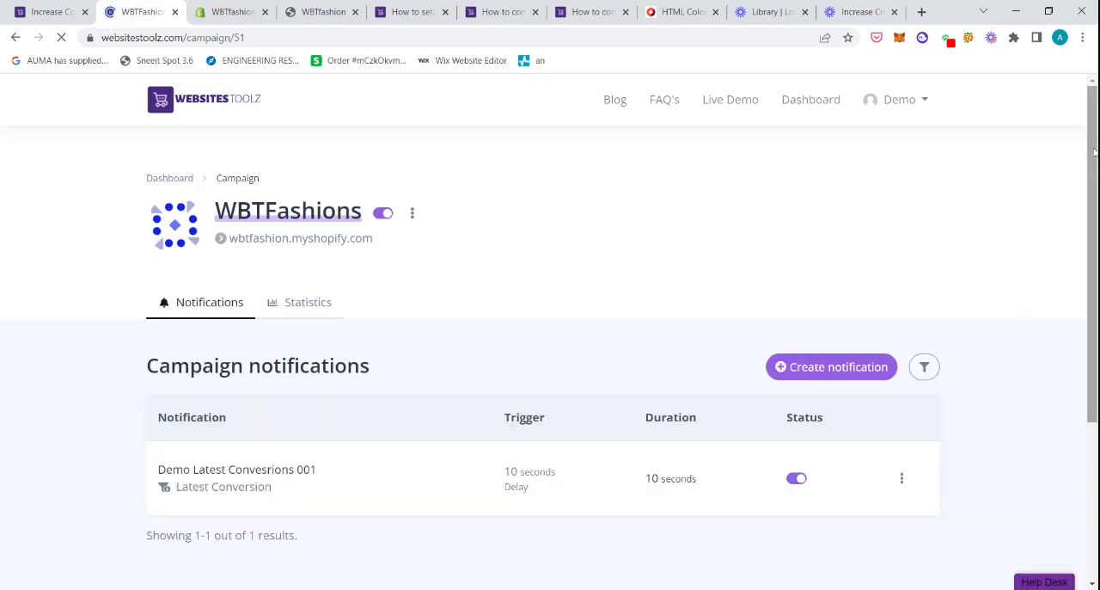
Step: Open the Demo Latest Conversrions 001 notification and examine its conversion title and description settings
{"action": "scroll", "coordinate": [401, 447], "scroll_direction": "down", "scroll_amount": 1}
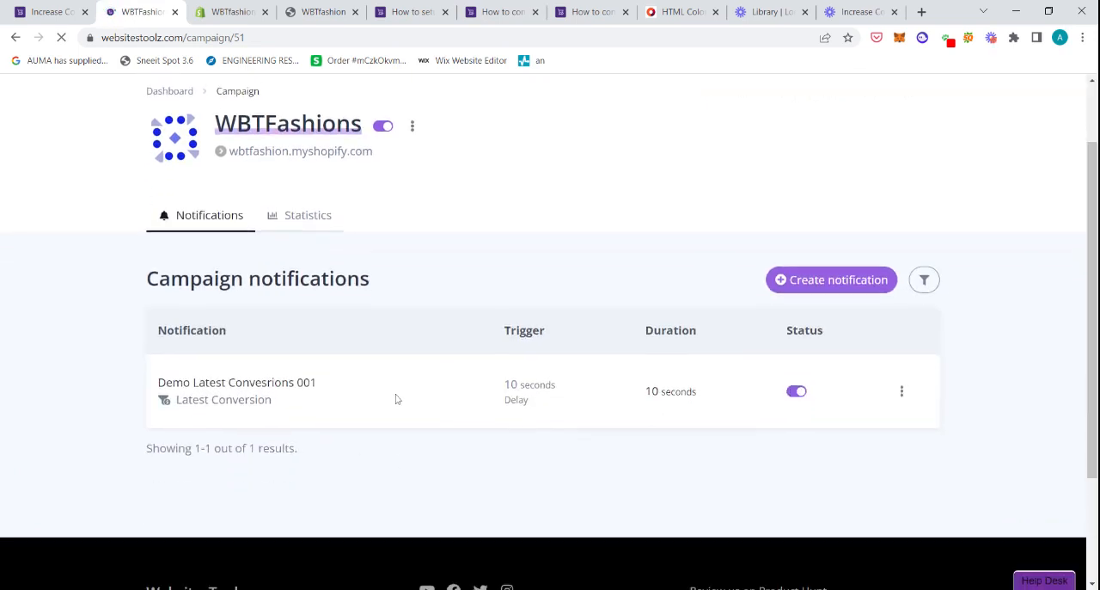
{"action": "left_click_drag", "start_coordinate": [283, 383], "coordinate": [276, 383]}
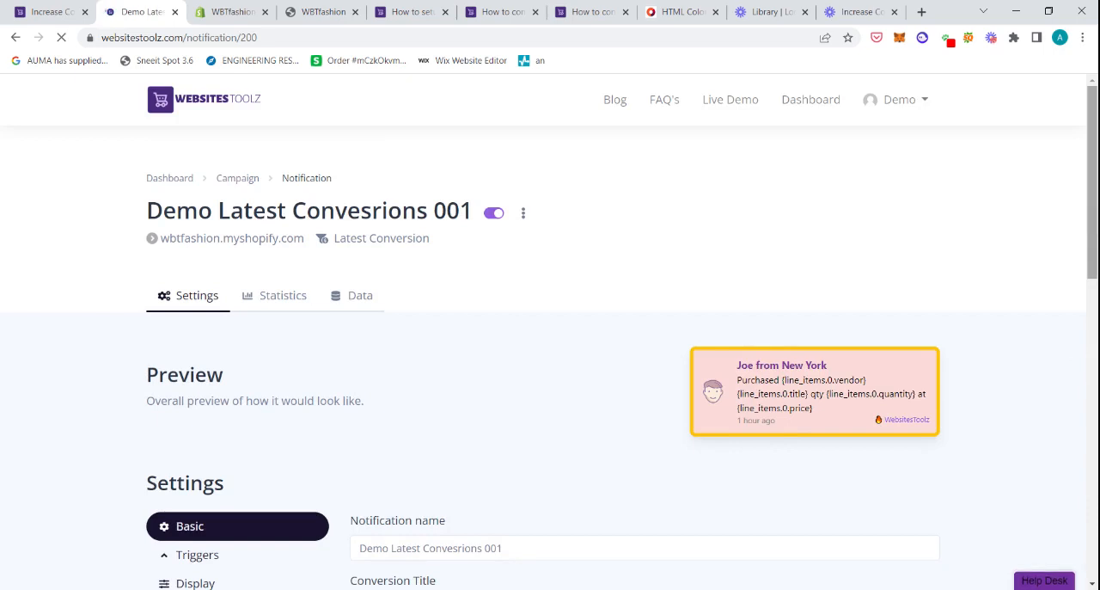
{"action": "left_click_drag", "start_coordinate": [1090, 212], "coordinate": [1096, 326]}
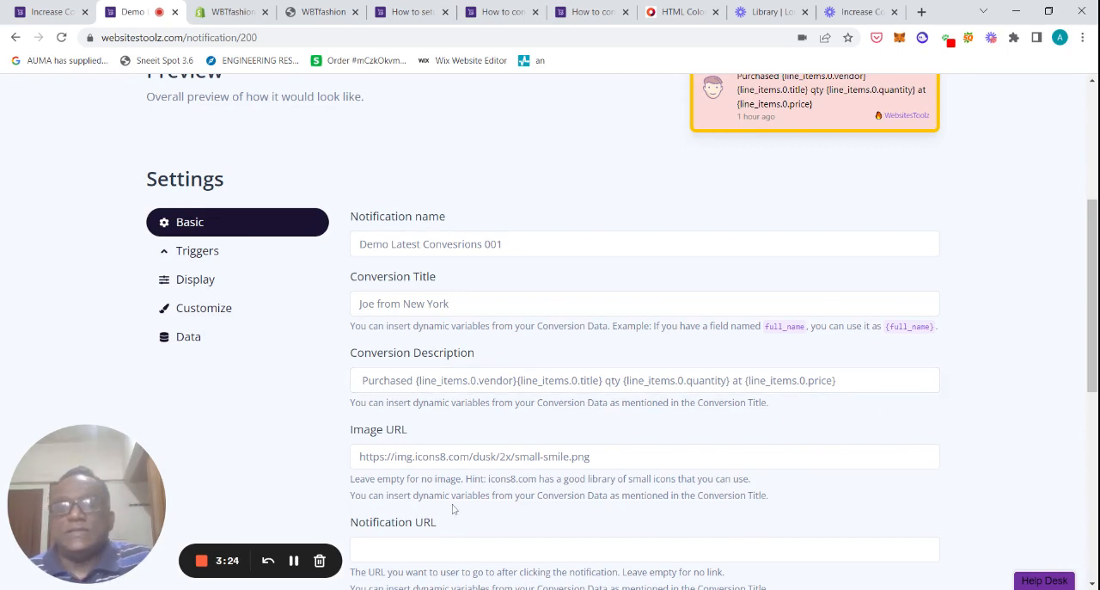
{"action": "left_click_drag", "start_coordinate": [1094, 316], "coordinate": [1094, 358]}
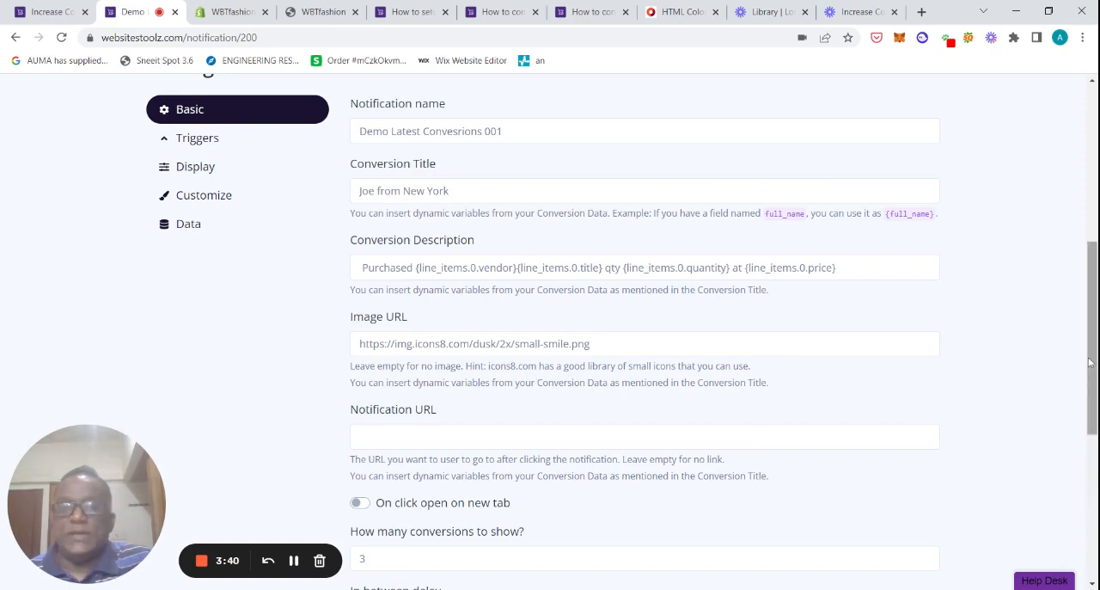
{"action": "left_click_drag", "start_coordinate": [1095, 367], "coordinate": [1074, 281]}
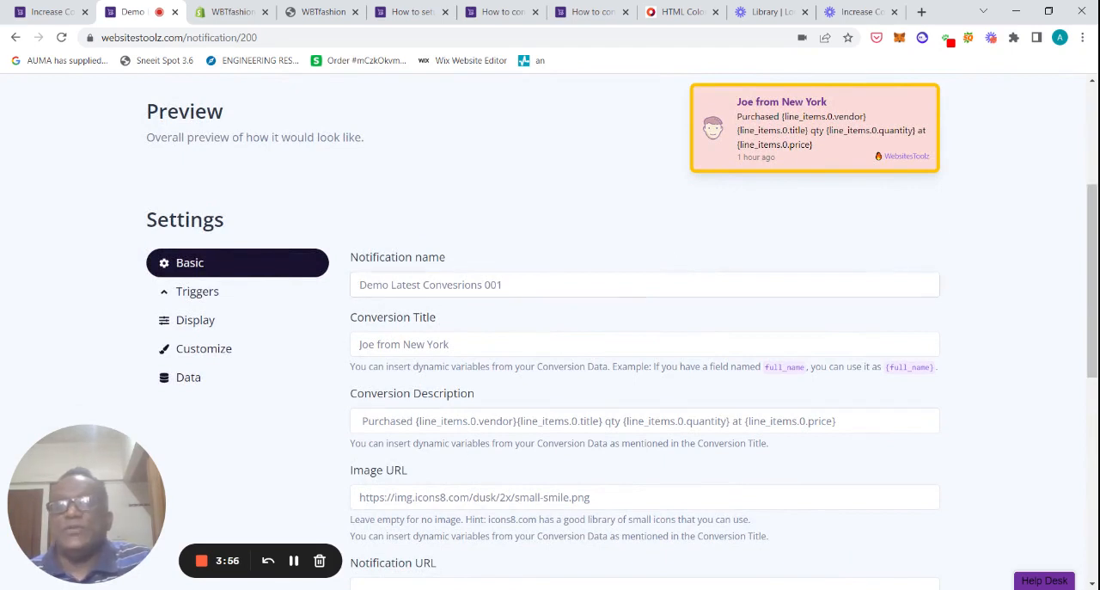
{"action": "left_click", "coordinate": [489, 286]}
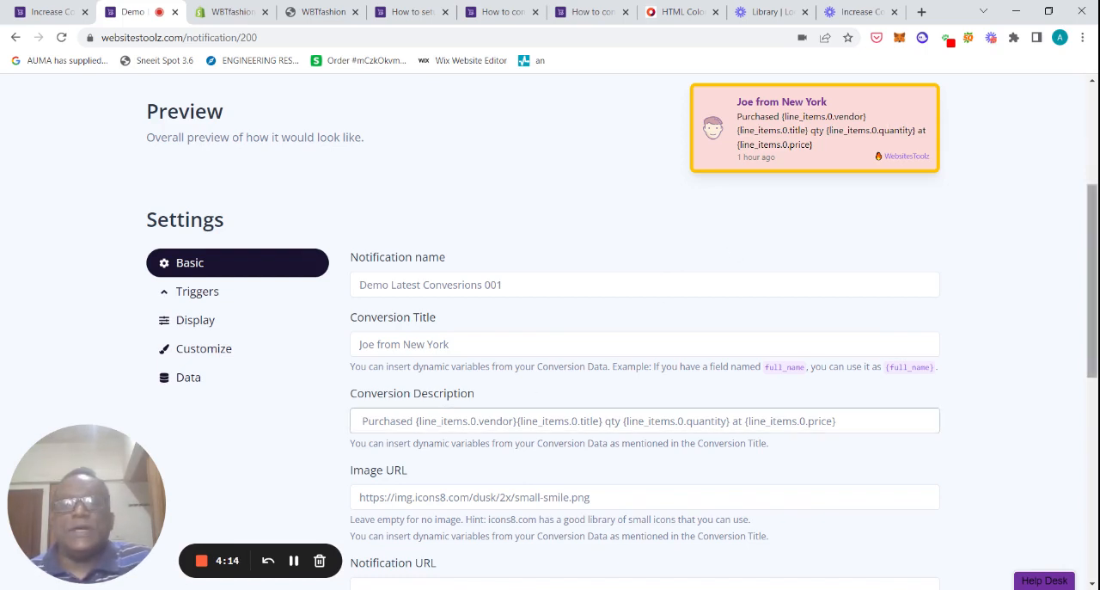
Step: Scroll through the remaining basic settings of the notification, from image URL to the in-between delay
{"action": "left_click_drag", "start_coordinate": [1094, 282], "coordinate": [1093, 314]}
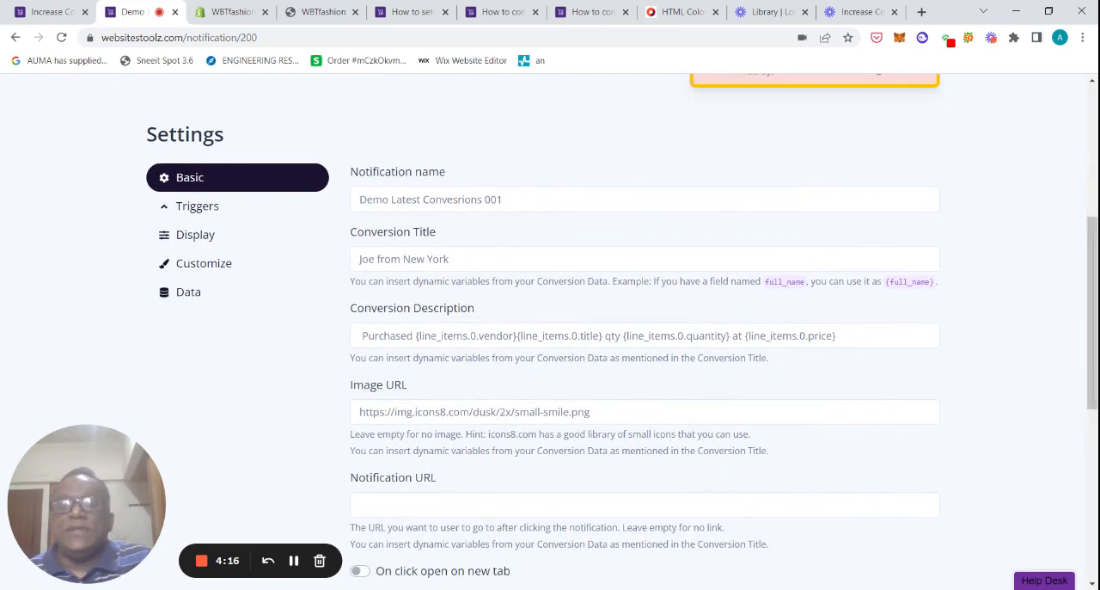
{"action": "scroll", "coordinate": [1095, 322], "scroll_direction": "up", "scroll_amount": 1}
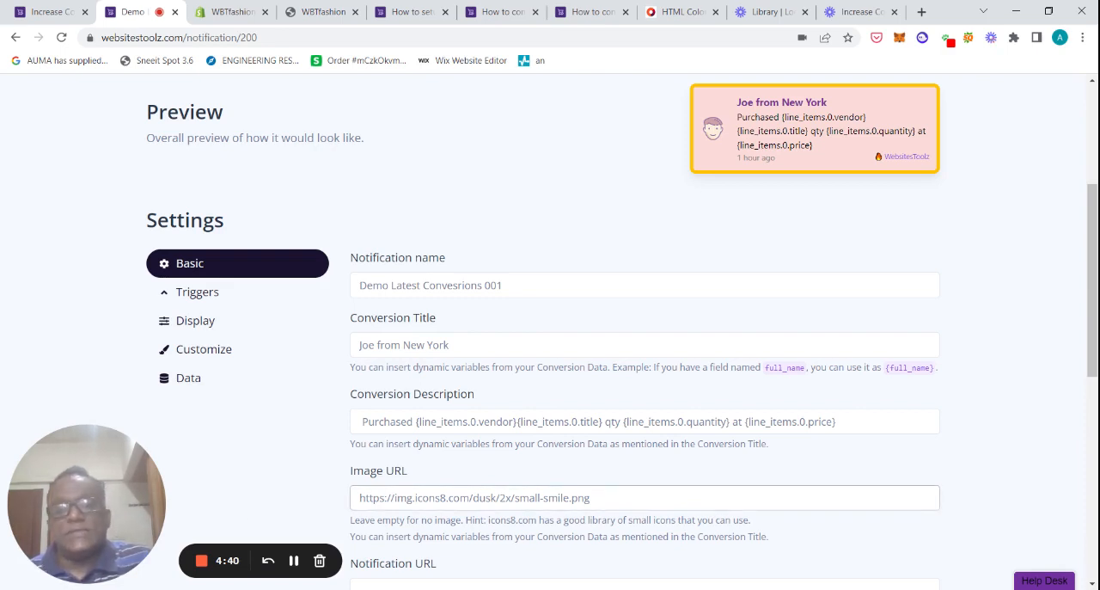
{"action": "scroll", "coordinate": [602, 430], "scroll_direction": "down", "scroll_amount": 2}
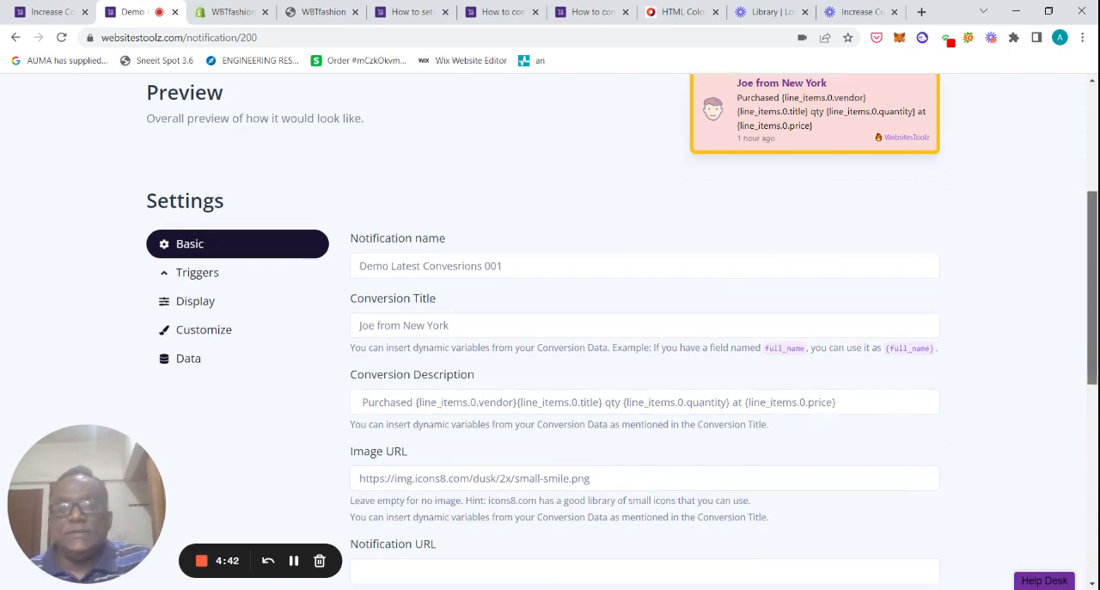
{"action": "scroll", "coordinate": [926, 405], "scroll_direction": "down", "scroll_amount": 1}
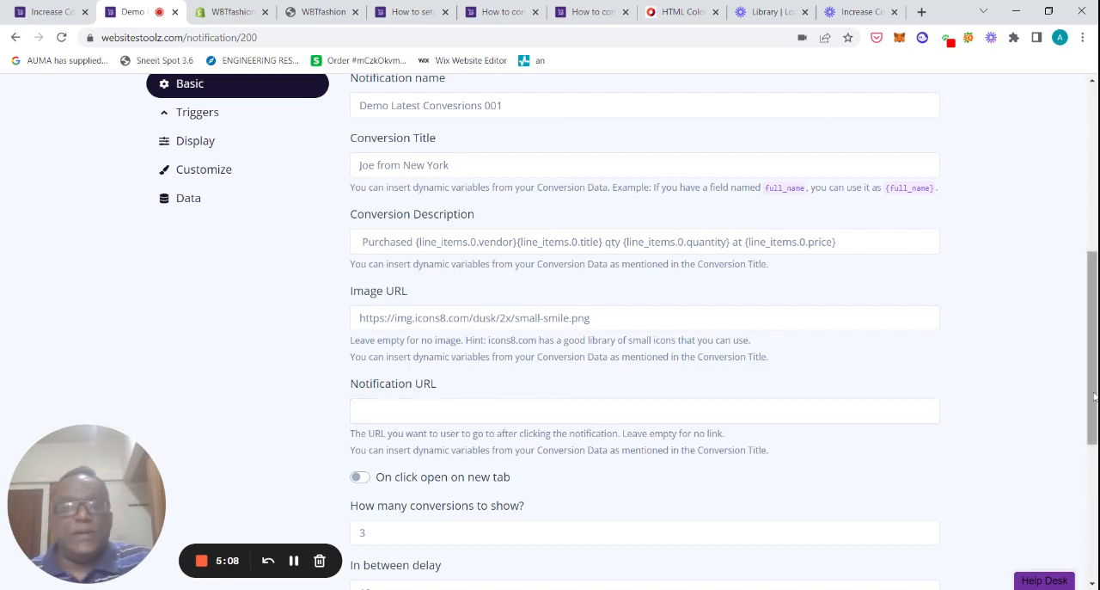
{"action": "scroll", "coordinate": [645, 410], "scroll_direction": "down", "scroll_amount": 1}
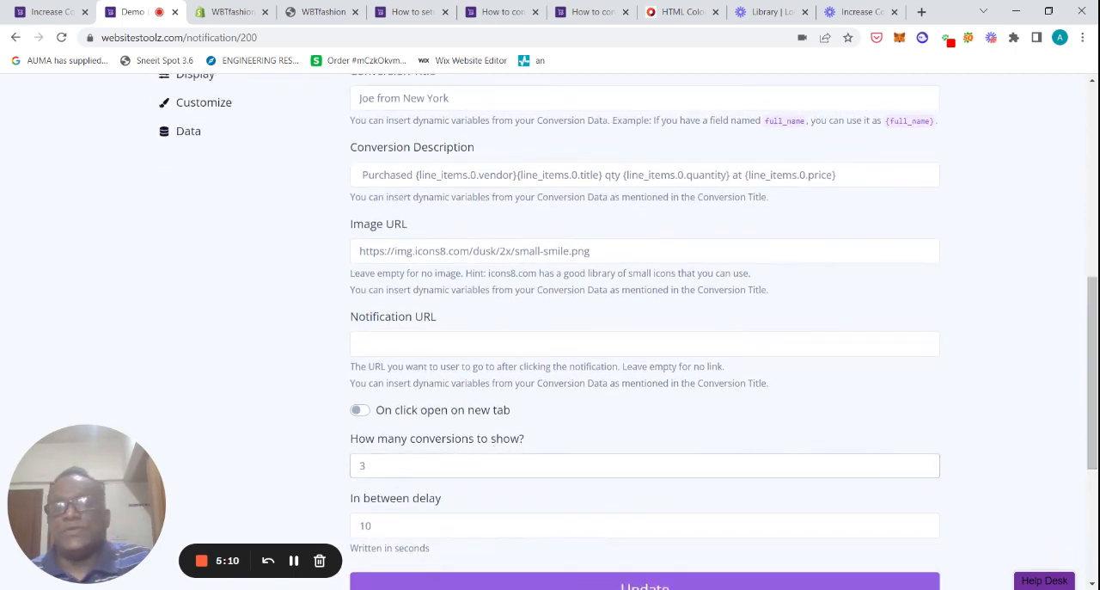
{"action": "scroll", "coordinate": [816, 447], "scroll_direction": "down", "scroll_amount": 1}
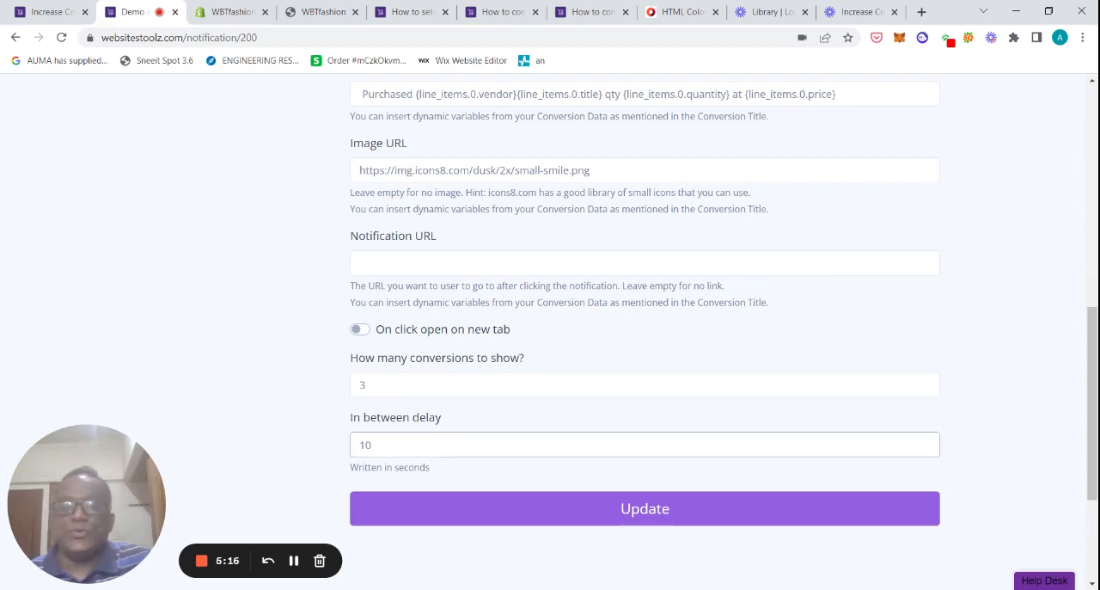
{"action": "scroll", "coordinate": [1093, 418], "scroll_direction": "down", "scroll_amount": 1}
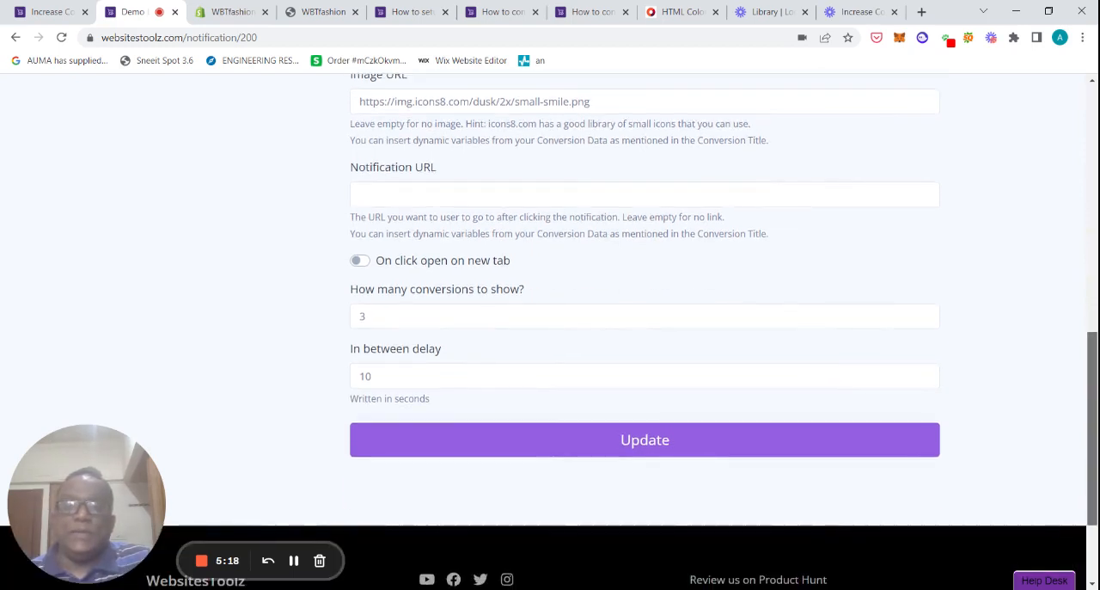
{"action": "left_click_drag", "start_coordinate": [1092, 442], "coordinate": [1093, 430]}
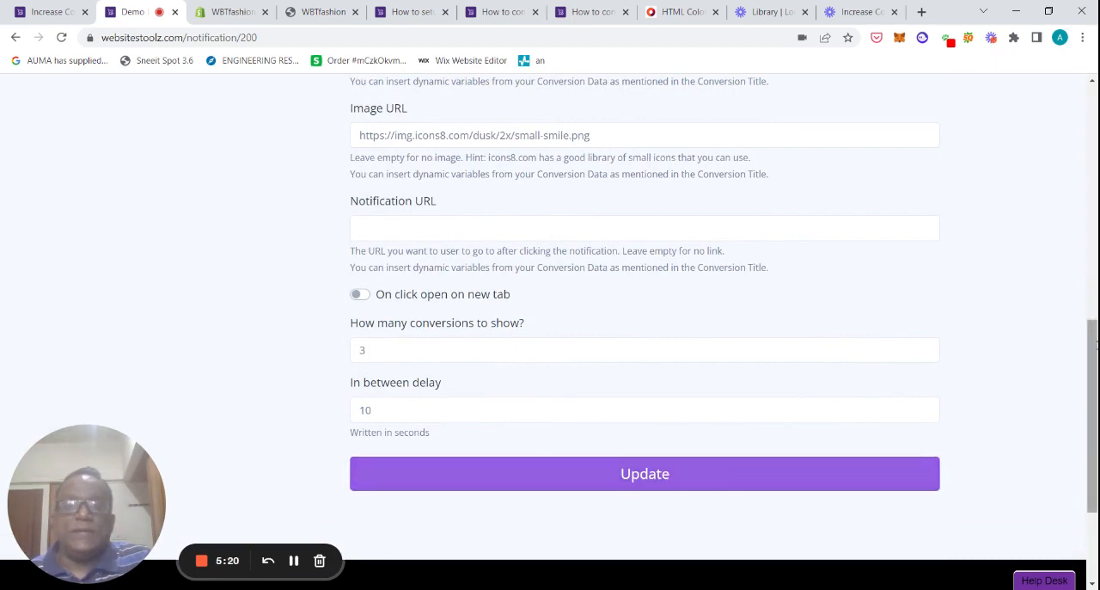
{"action": "left_click_drag", "start_coordinate": [1093, 344], "coordinate": [1093, 183]}
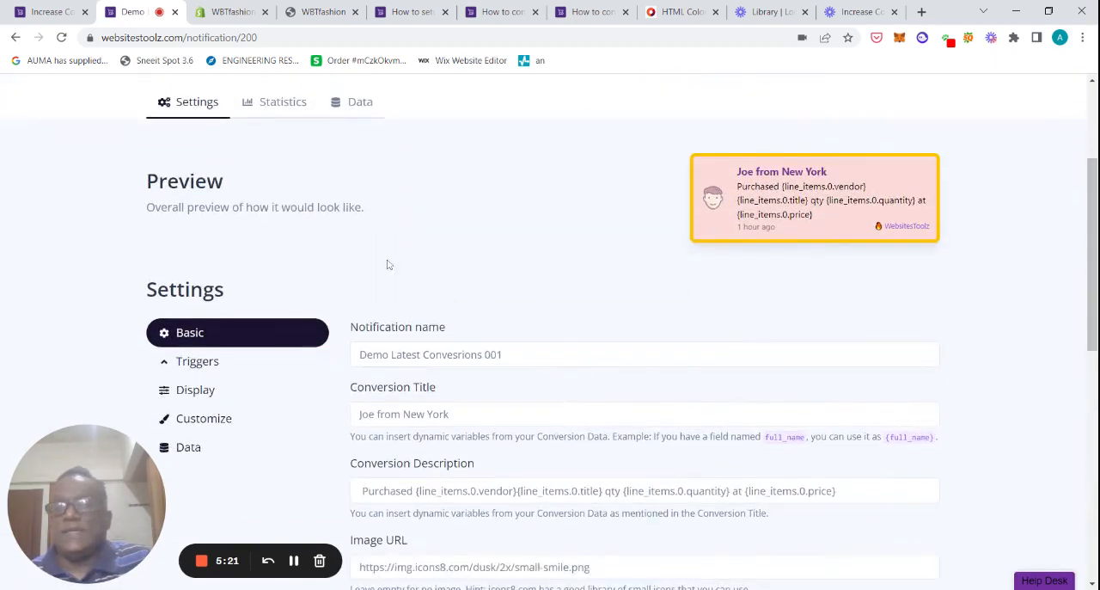
Step: Review the notification's Triggers, Display, Customize and Data settings sections
{"action": "left_click", "coordinate": [194, 363]}
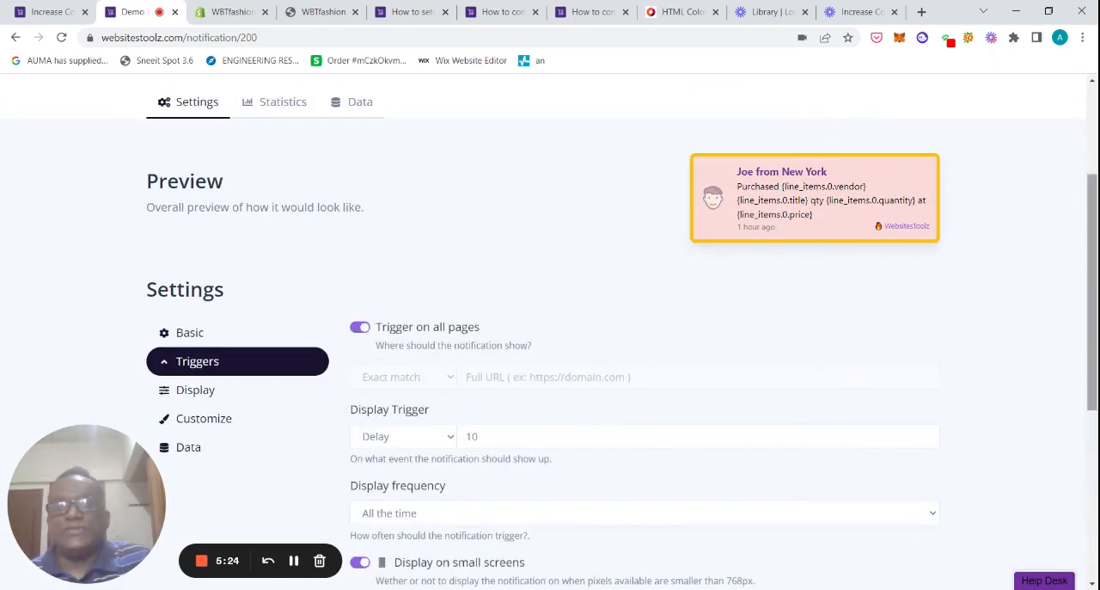
{"action": "left_click_drag", "start_coordinate": [1093, 309], "coordinate": [1092, 392]}
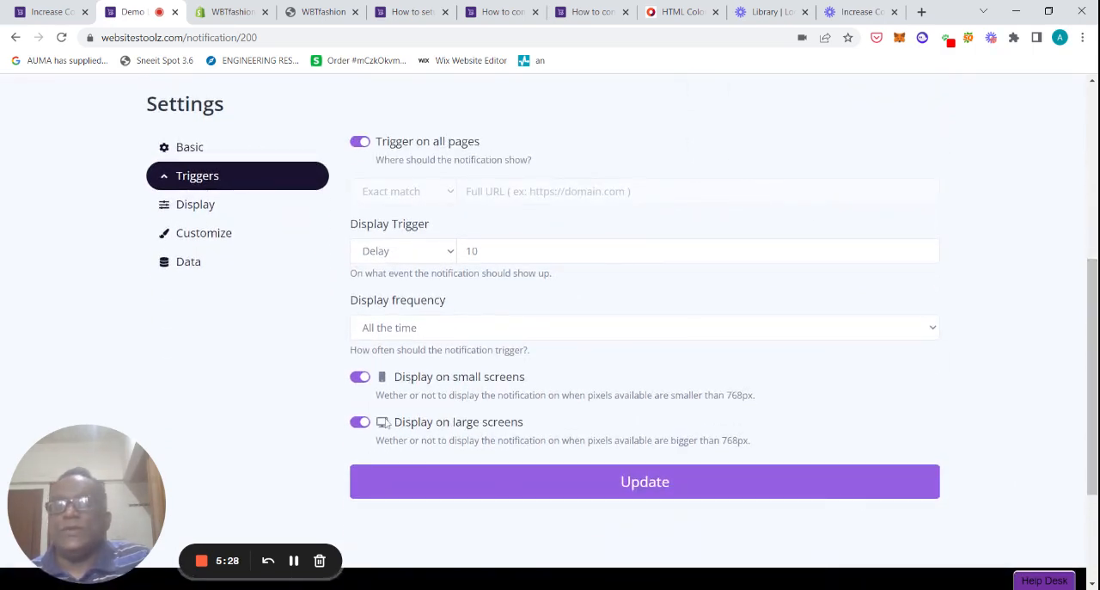
{"action": "left_click", "coordinate": [186, 208]}
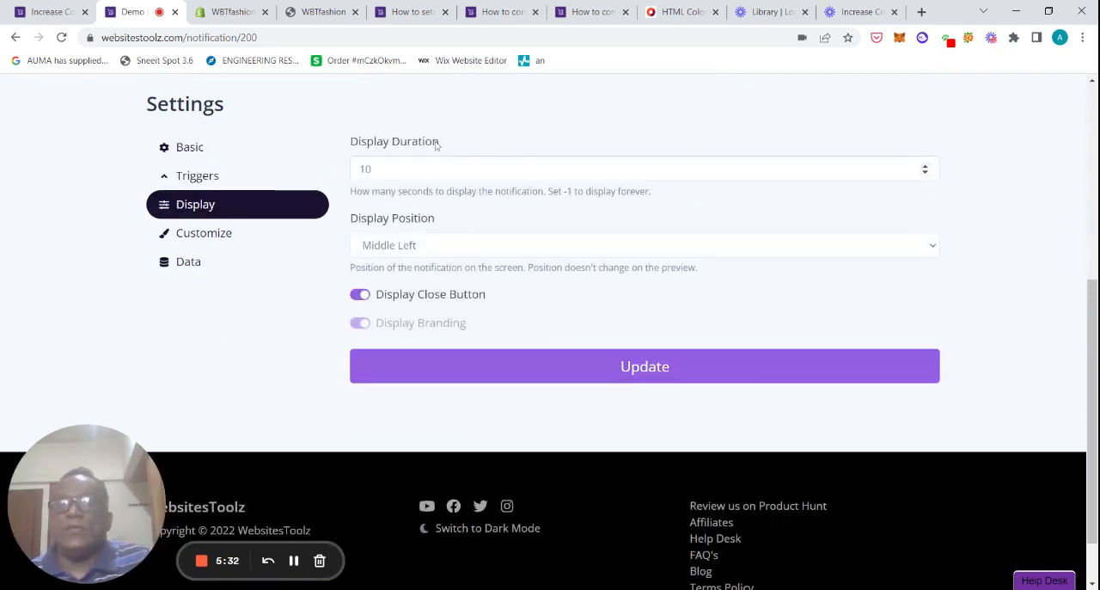
{"action": "left_click", "coordinate": [215, 238]}
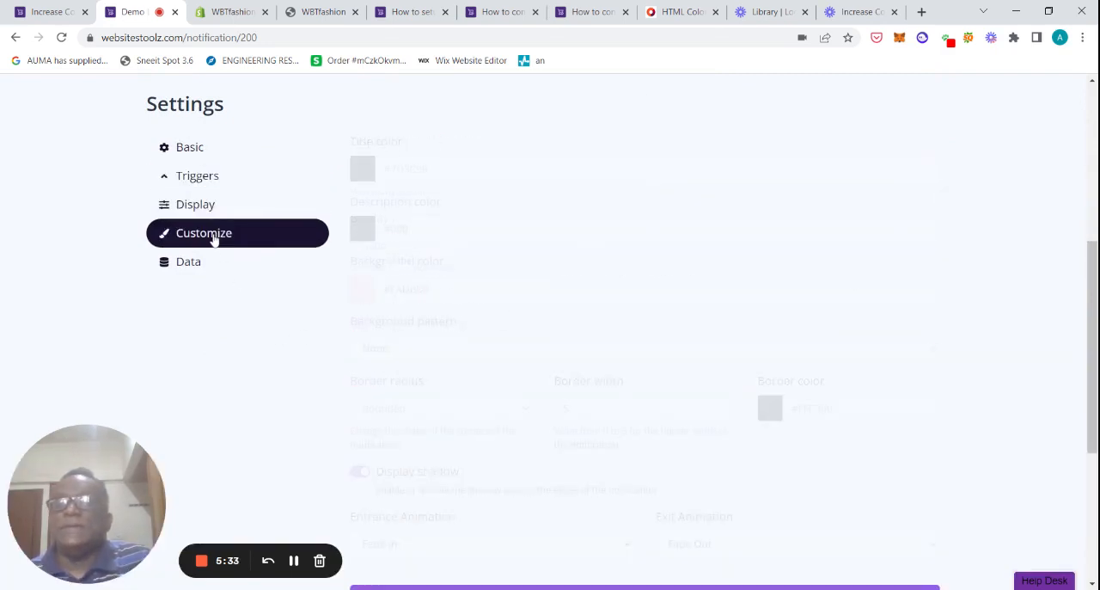
{"action": "mouse_move", "coordinate": [1093, 299]}
{"action": "left_mouse_down"}
{"action": "mouse_move", "coordinate": [1093, 282]}
{"action": "mouse_move", "coordinate": [1093, 358]}
{"action": "mouse_move", "coordinate": [1093, 306]}
{"action": "left_mouse_up"}
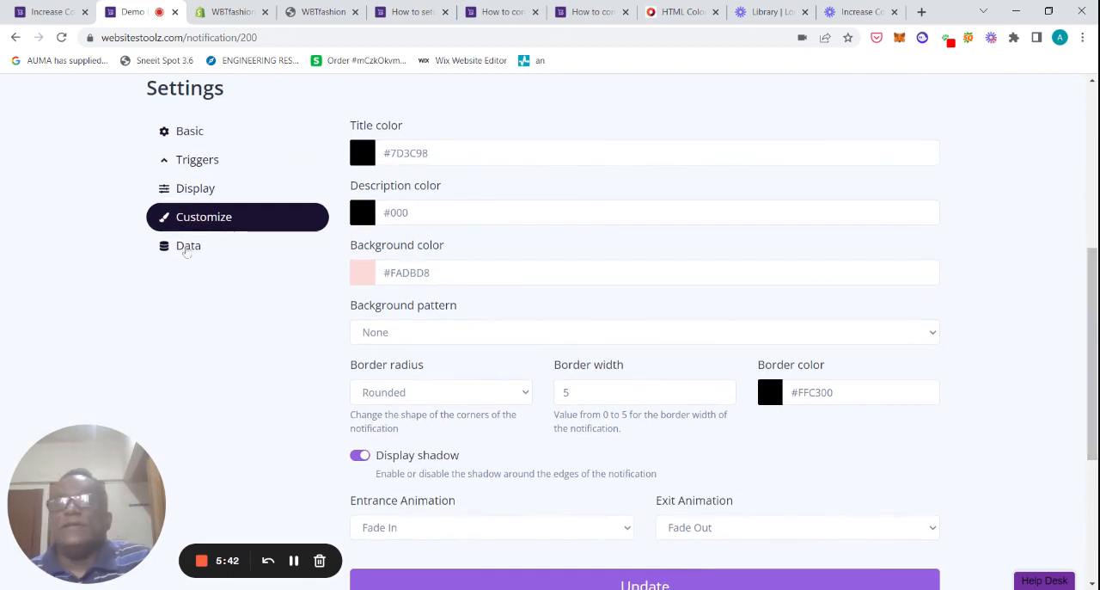
{"action": "left_click", "coordinate": [188, 247]}
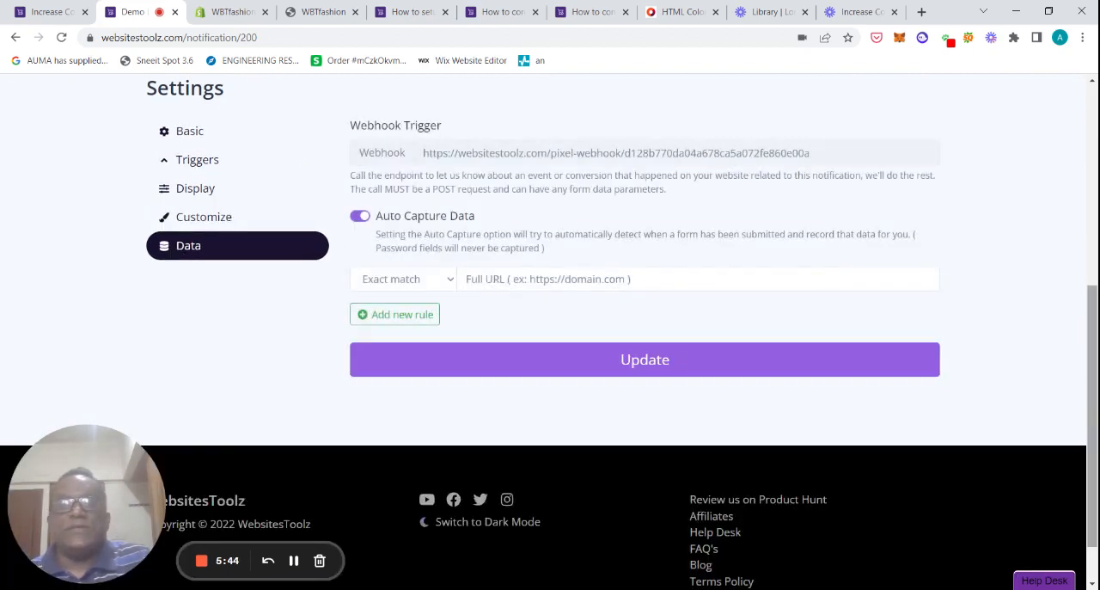
Step: Switch to the WBTfashion storefront tab and scroll through its home page
{"action": "scroll", "coordinate": [1095, 329], "scroll_direction": "up", "scroll_amount": 2}
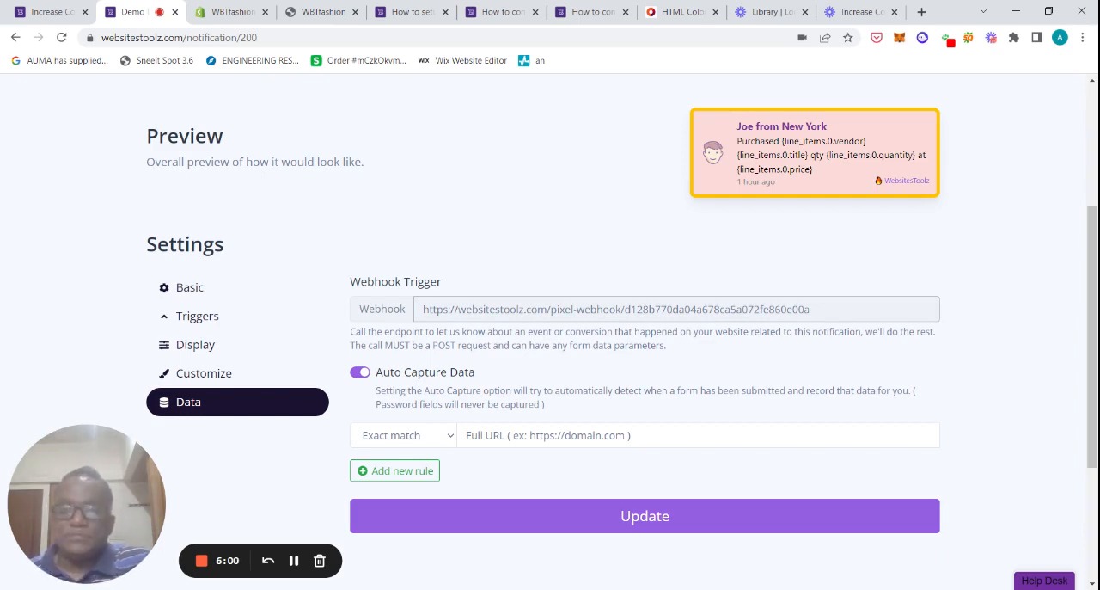
{"action": "left_click", "coordinate": [246, 13]}
{"action": "left_click", "coordinate": [309, 14]}
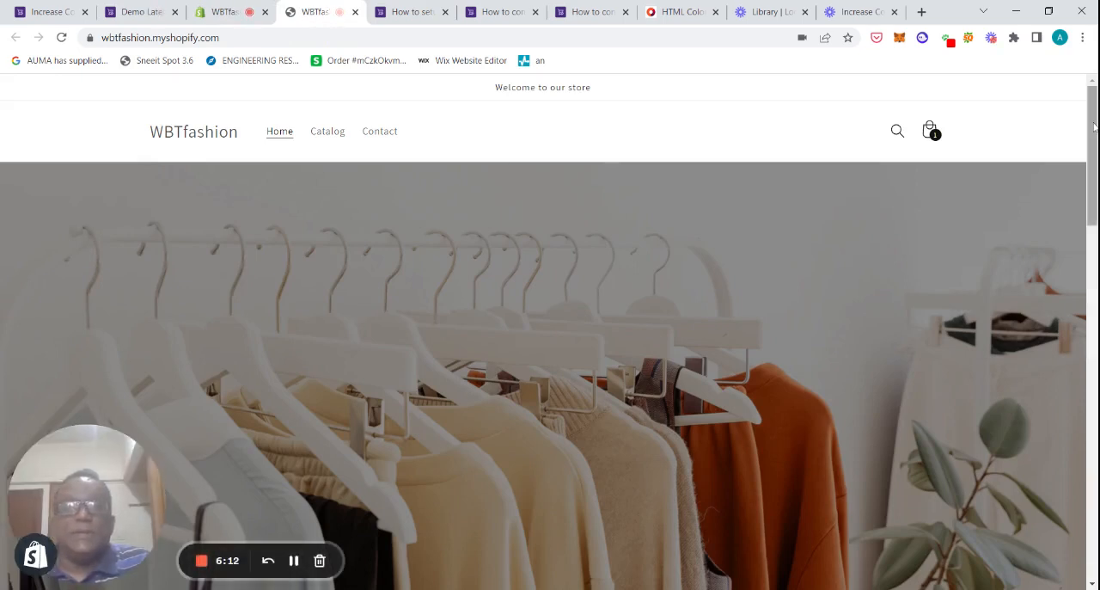
{"action": "scroll", "coordinate": [1093, 126], "scroll_direction": "down", "scroll_amount": 3}
{"action": "scroll", "coordinate": [1093, 215], "scroll_direction": "down", "scroll_amount": 5}
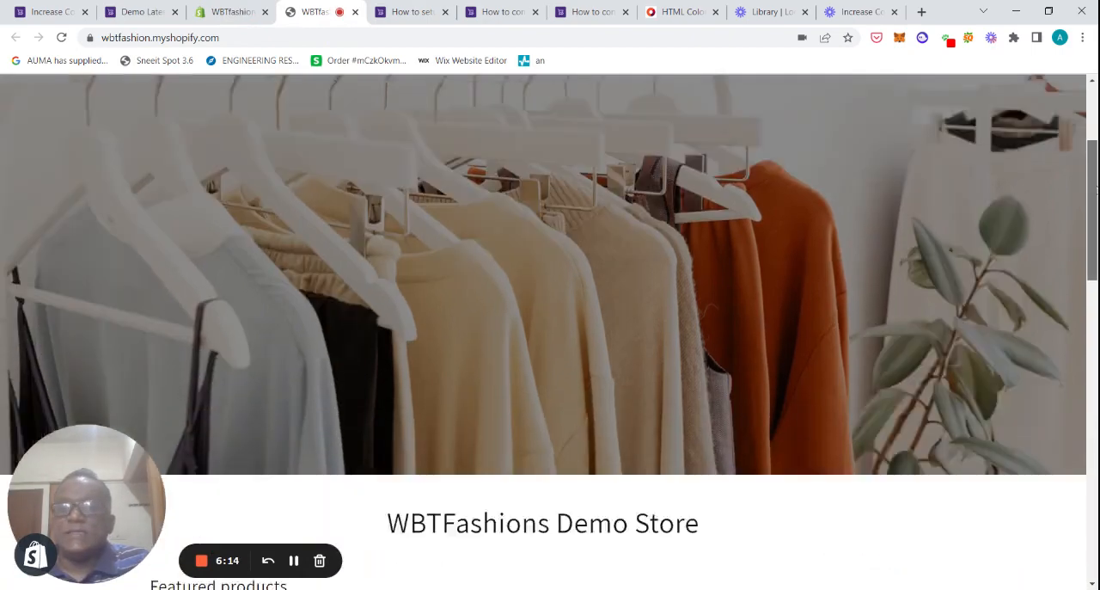
{"action": "scroll", "coordinate": [1088, 274], "scroll_direction": "down", "scroll_amount": 3}
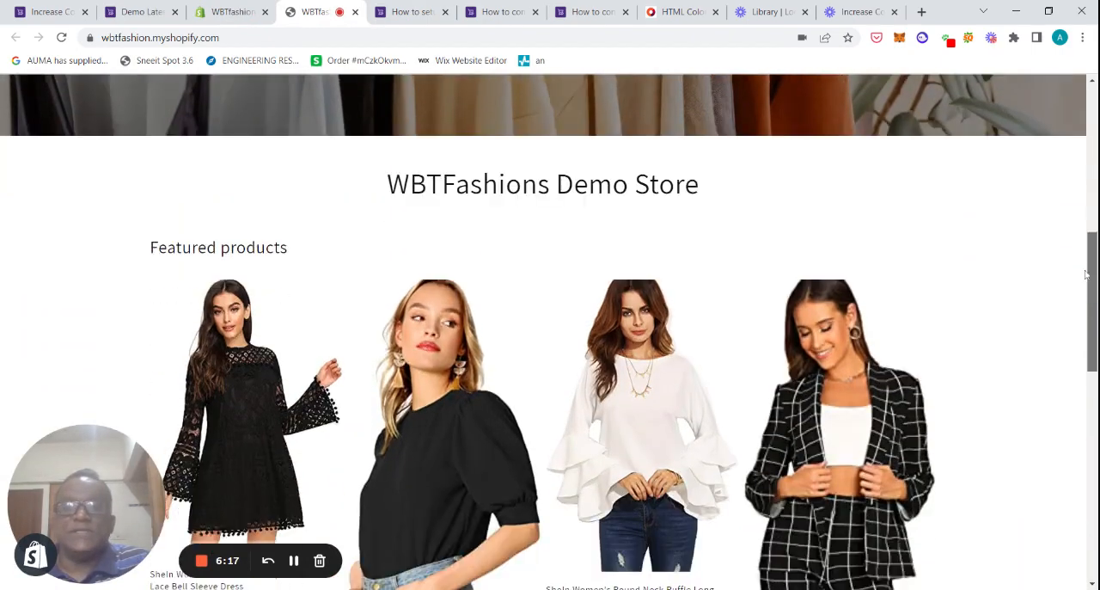
{"action": "left_click_drag", "start_coordinate": [1087, 274], "coordinate": [1092, 153]}
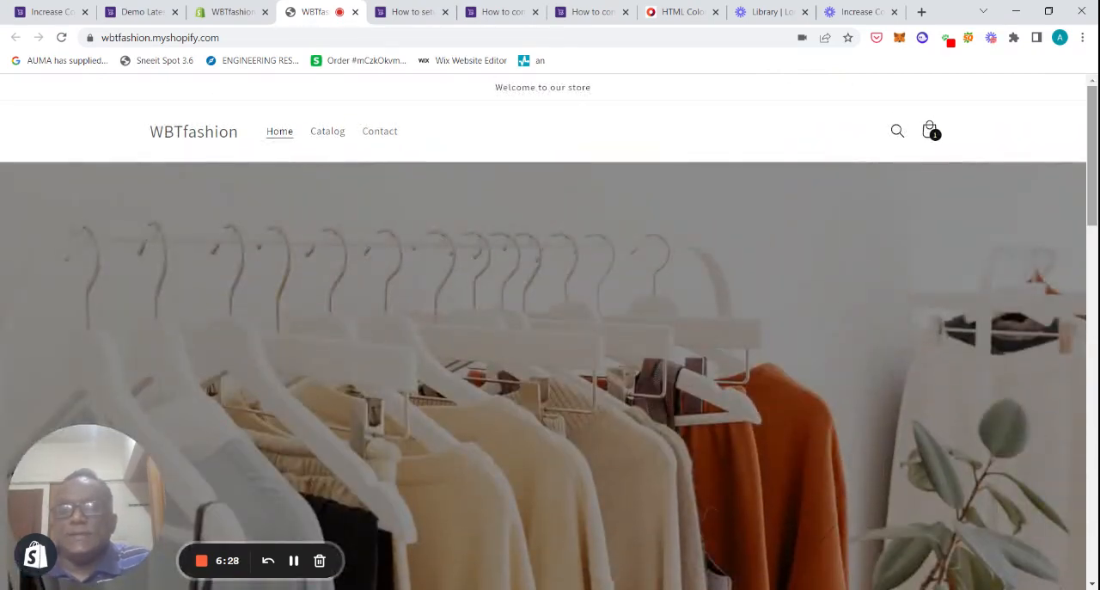
Step: Leave the theme code editor and open the Notifications page of the Shopify store settings
{"action": "left_click", "coordinate": [237, 12]}
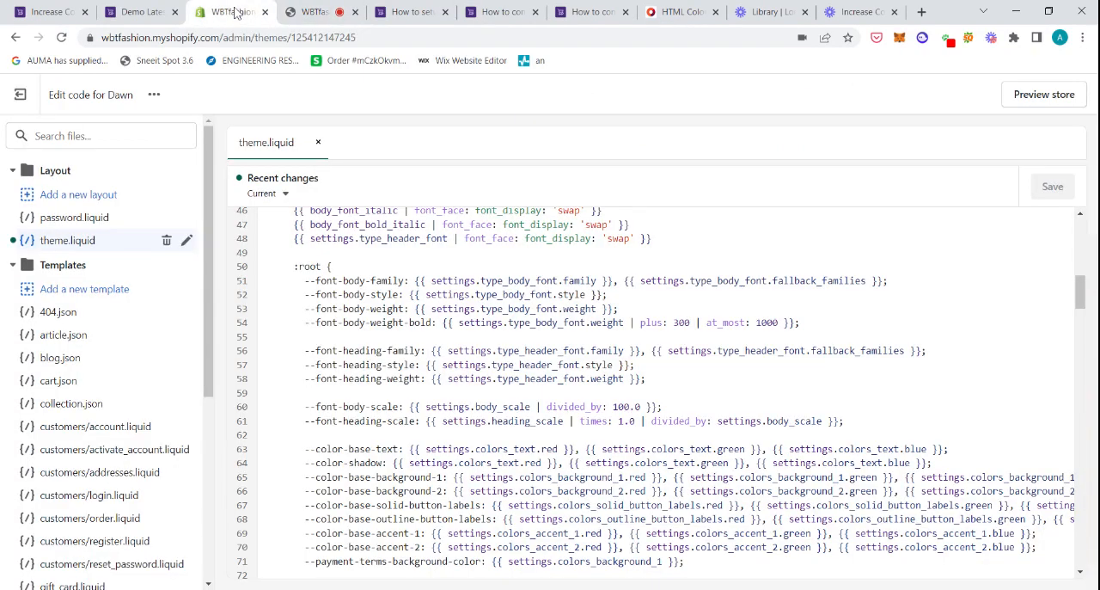
{"action": "left_click", "coordinate": [20, 95]}
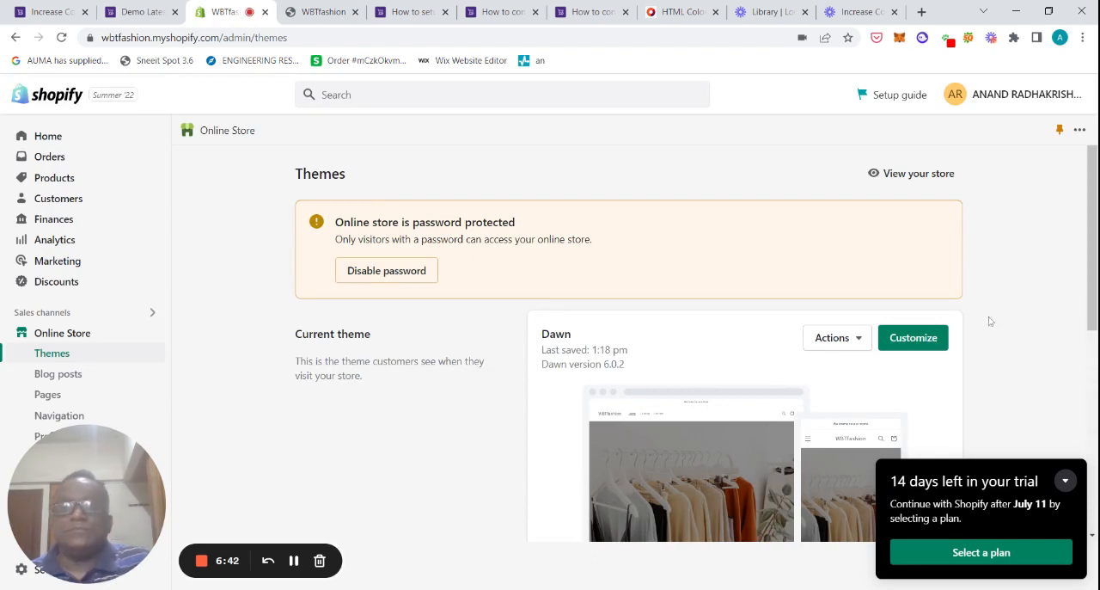
{"action": "scroll", "coordinate": [997, 316], "scroll_direction": "down", "scroll_amount": 1}
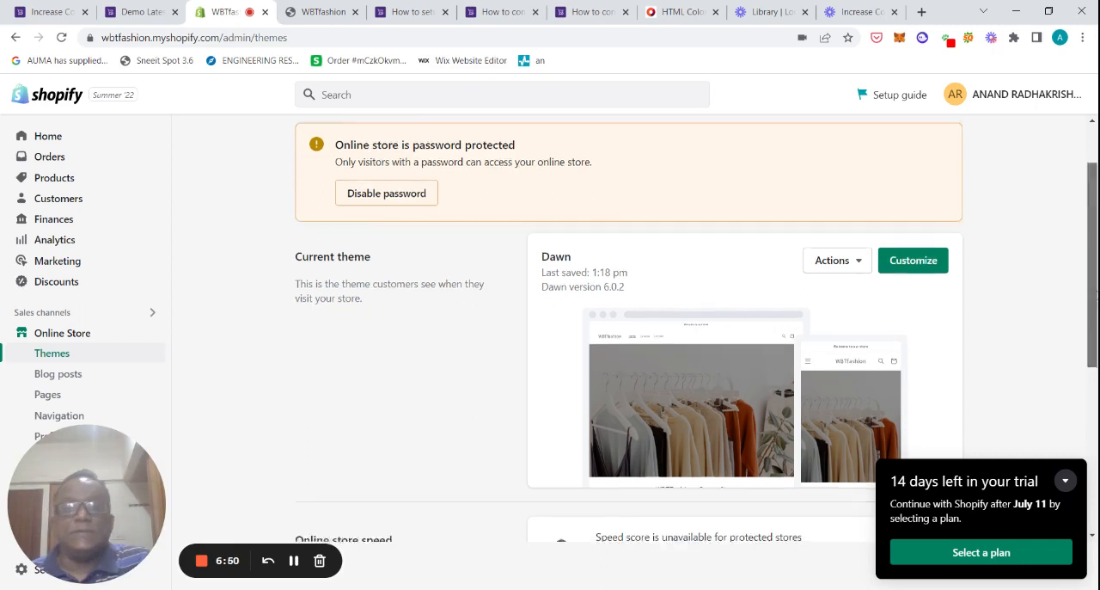
{"action": "scroll", "coordinate": [101, 342], "scroll_direction": "down", "scroll_amount": 2}
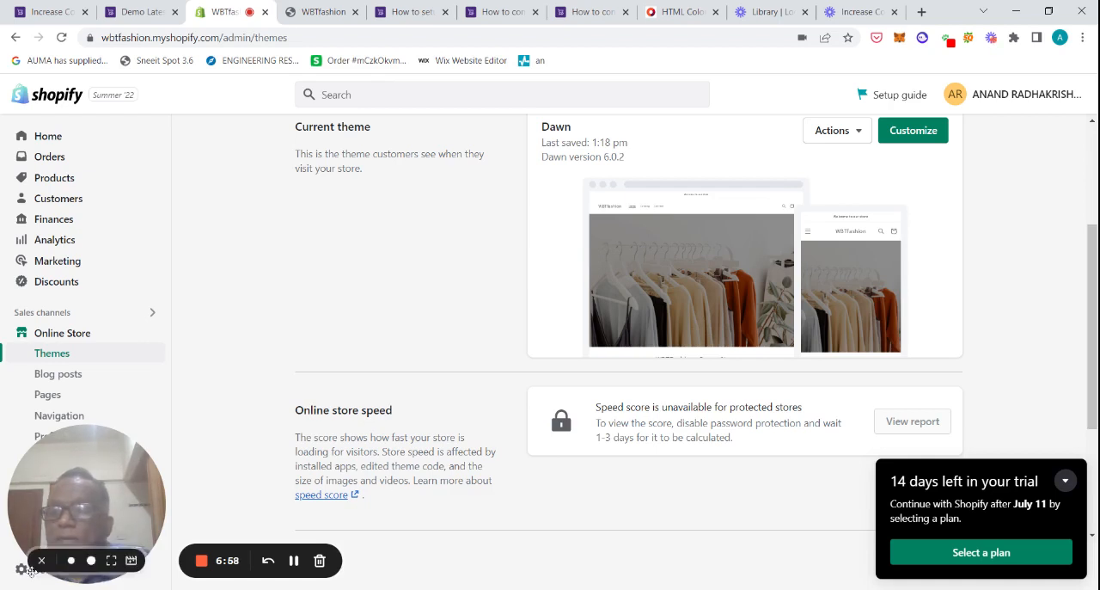
{"action": "left_click_drag", "start_coordinate": [206, 459], "coordinate": [301, 438]}
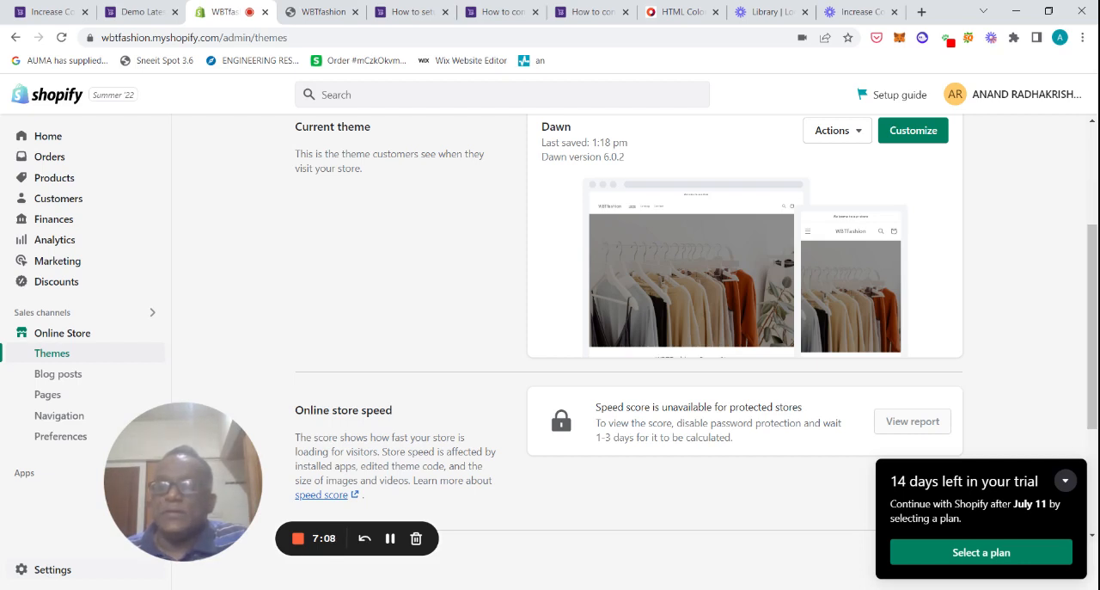
{"action": "left_click", "coordinate": [49, 570]}
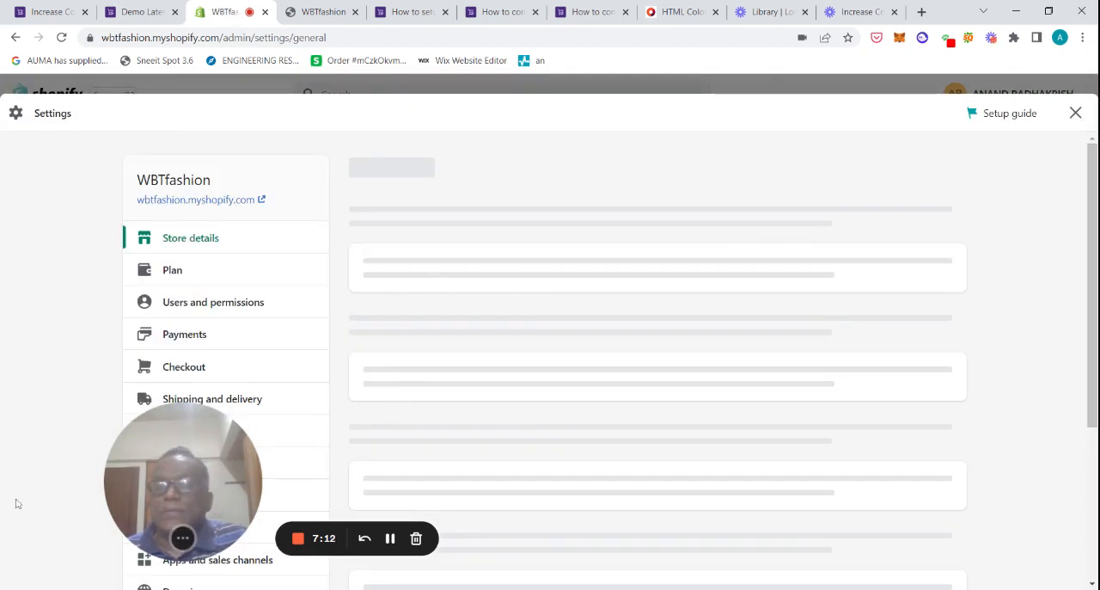
{"action": "left_click_drag", "start_coordinate": [141, 475], "coordinate": [67, 484]}
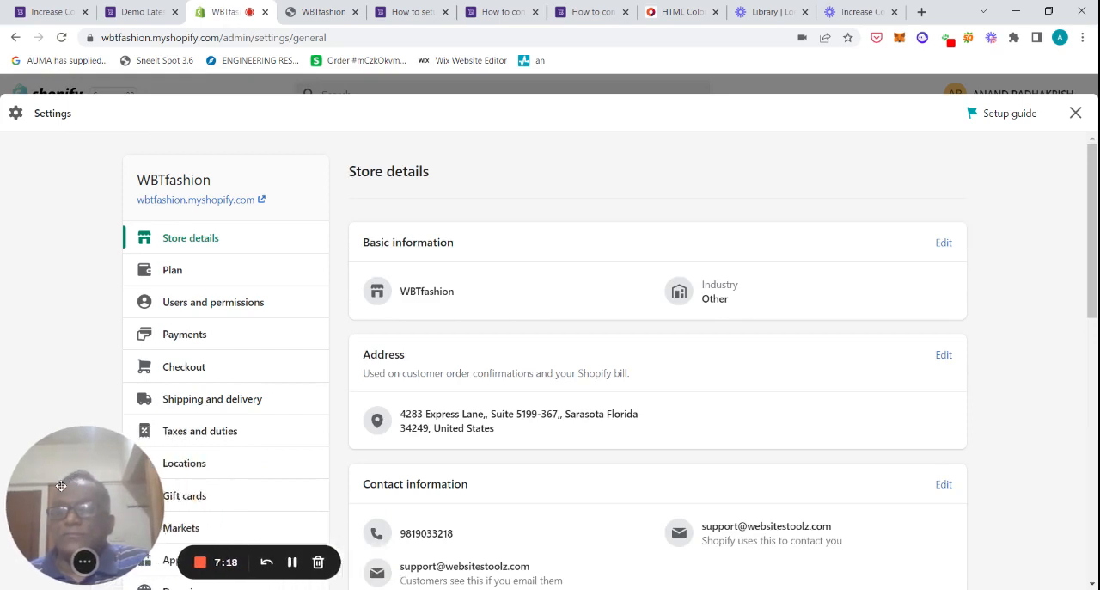
{"action": "left_click_drag", "start_coordinate": [1095, 259], "coordinate": [1095, 376]}
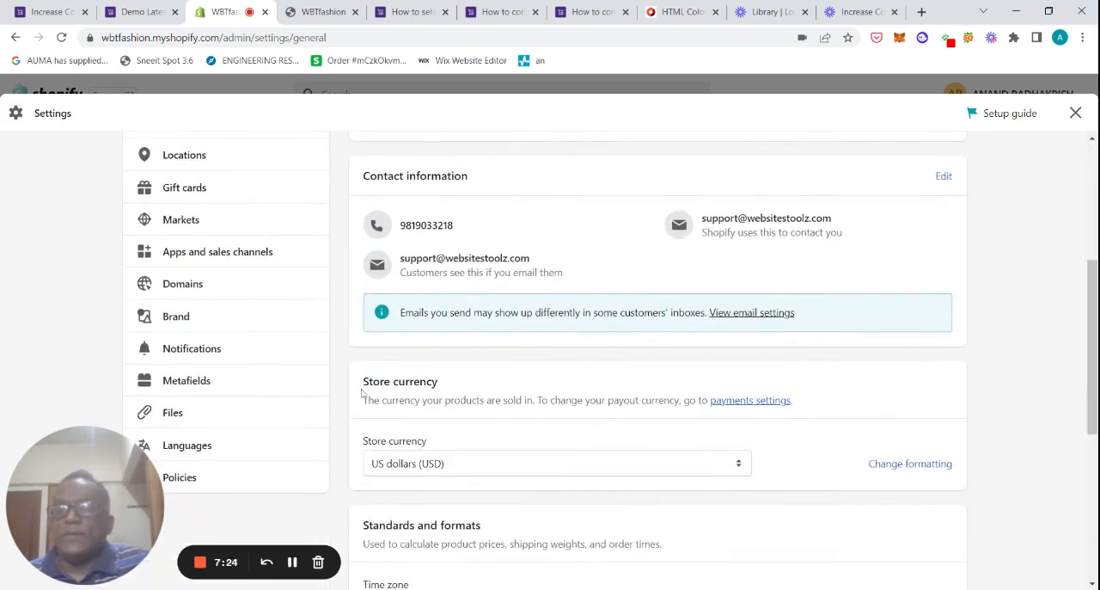
{"action": "left_click", "coordinate": [198, 353]}
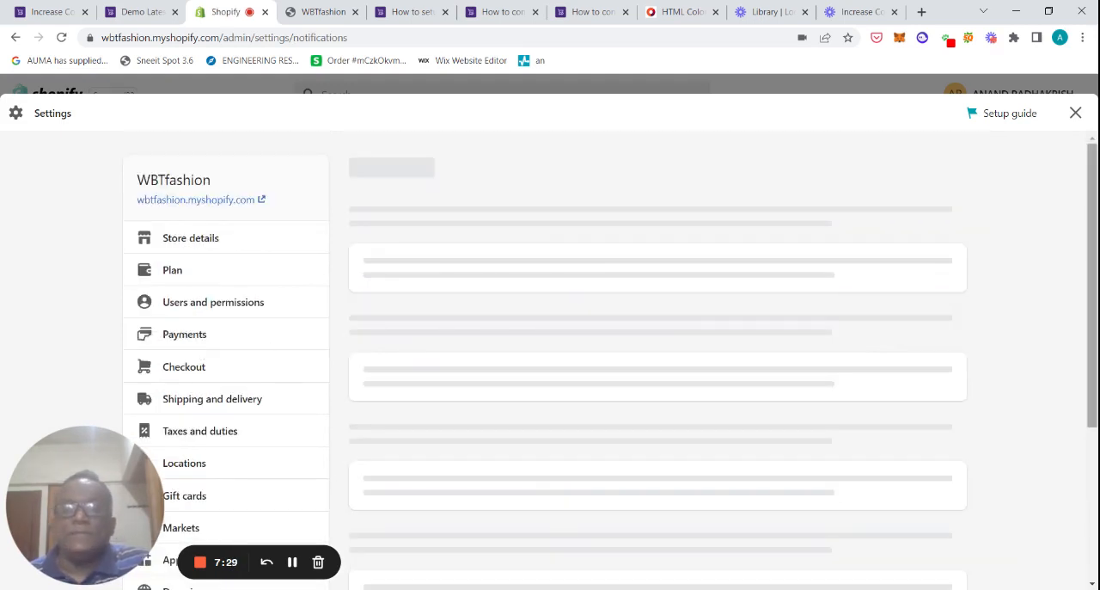
Step: Start creating a new webhook from the Webhooks section of the notifications settings
{"action": "scroll", "coordinate": [1096, 203], "scroll_direction": "down", "scroll_amount": 3}
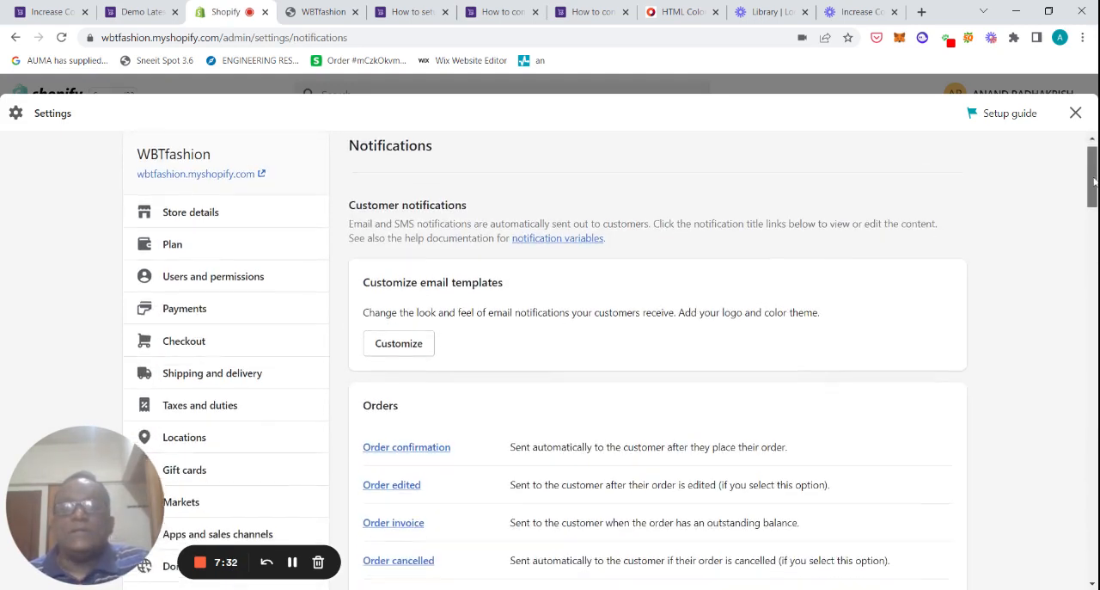
{"action": "left_click_drag", "start_coordinate": [1095, 207], "coordinate": [1081, 552]}
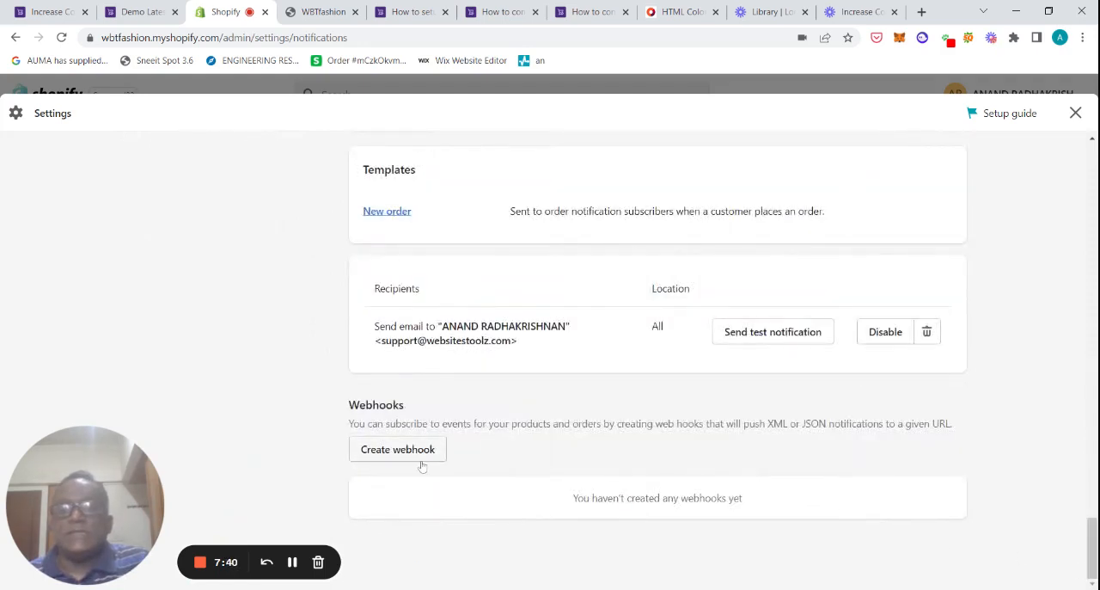
{"action": "left_click", "coordinate": [386, 449]}
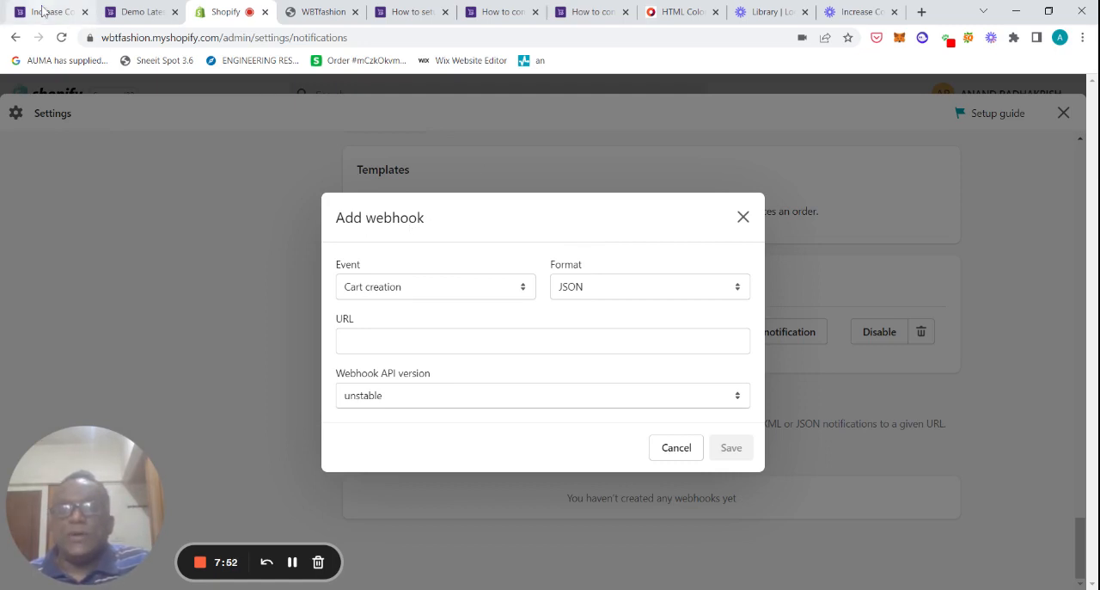
Step: Copy the notification's webhook trigger URL from WebsitesToolz and paste it as the new webhook's URL
{"action": "left_click", "coordinate": [137, 13]}
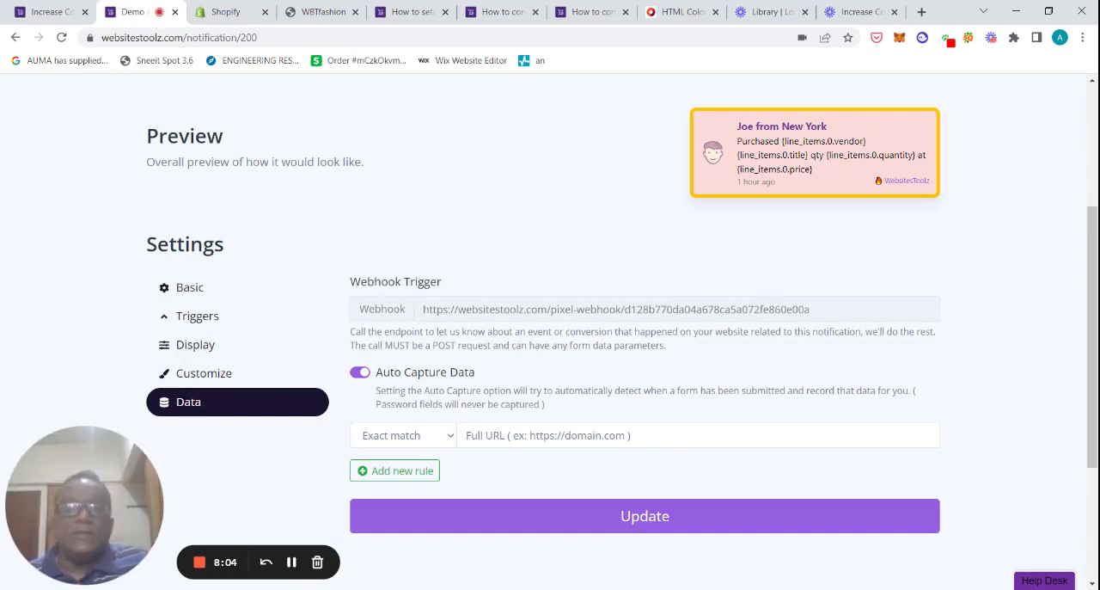
{"action": "left_click_drag", "start_coordinate": [811, 308], "coordinate": [421, 309]}
{"action": "key", "text": "ctrl+c"}
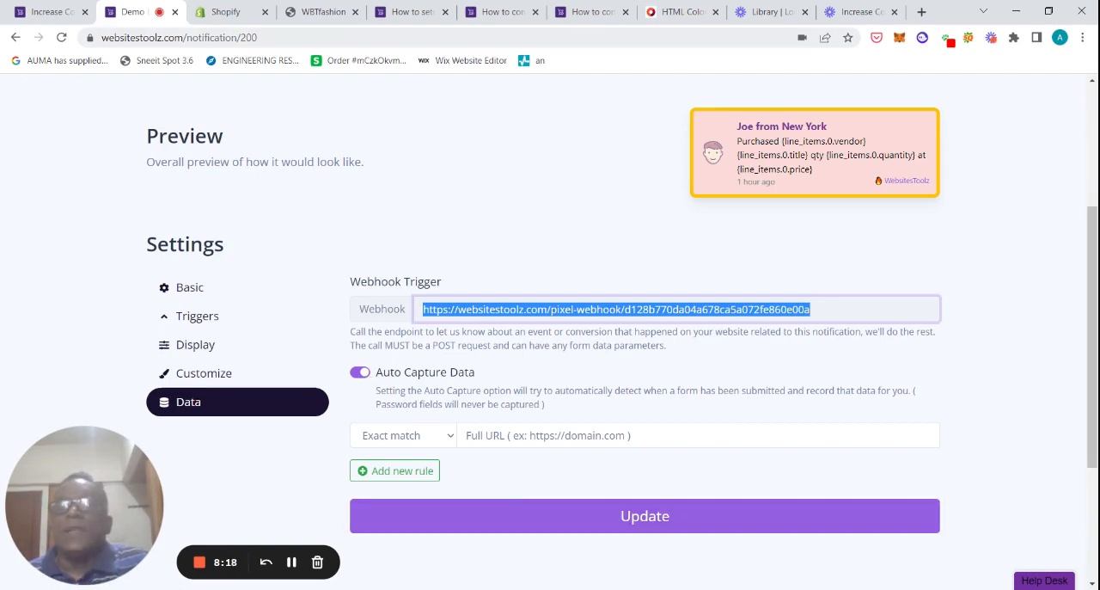
{"action": "left_click", "coordinate": [230, 12]}
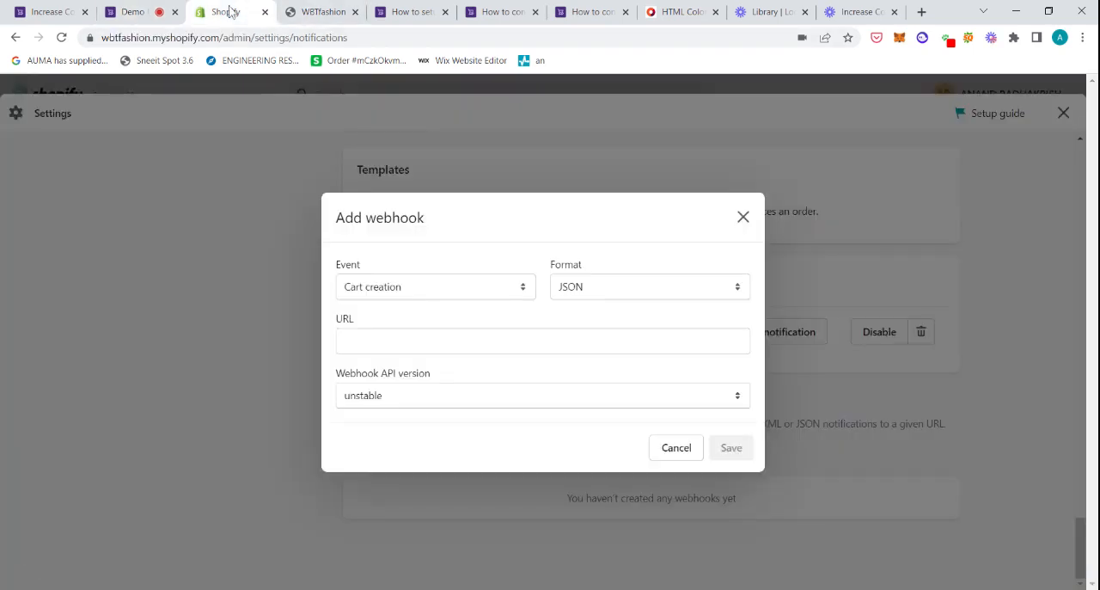
{"action": "left_click", "coordinate": [424, 342]}
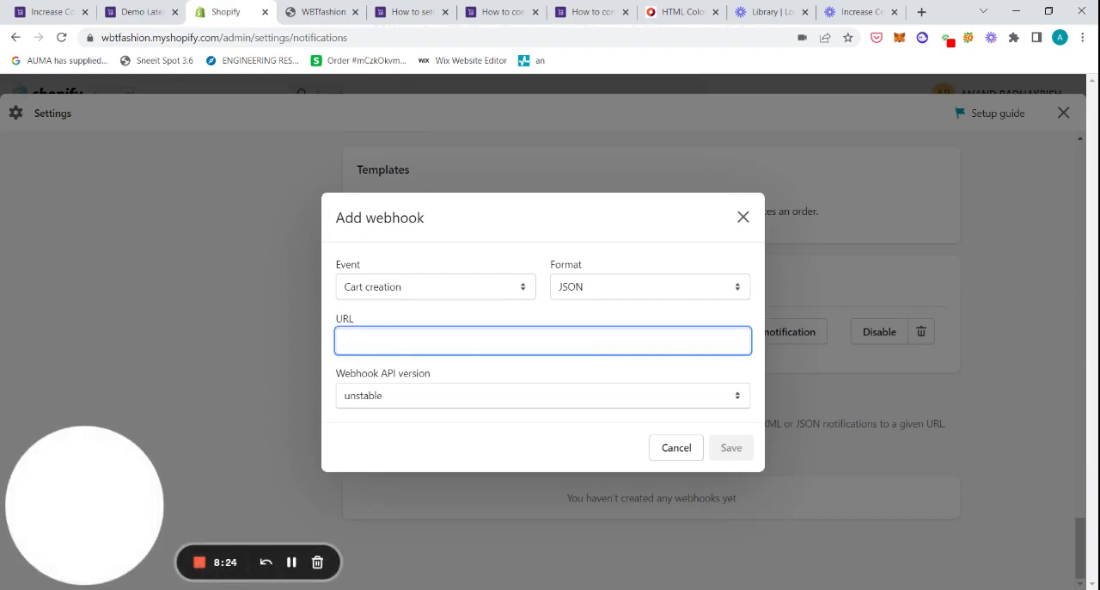
{"action": "key", "text": "ctrl+v"}
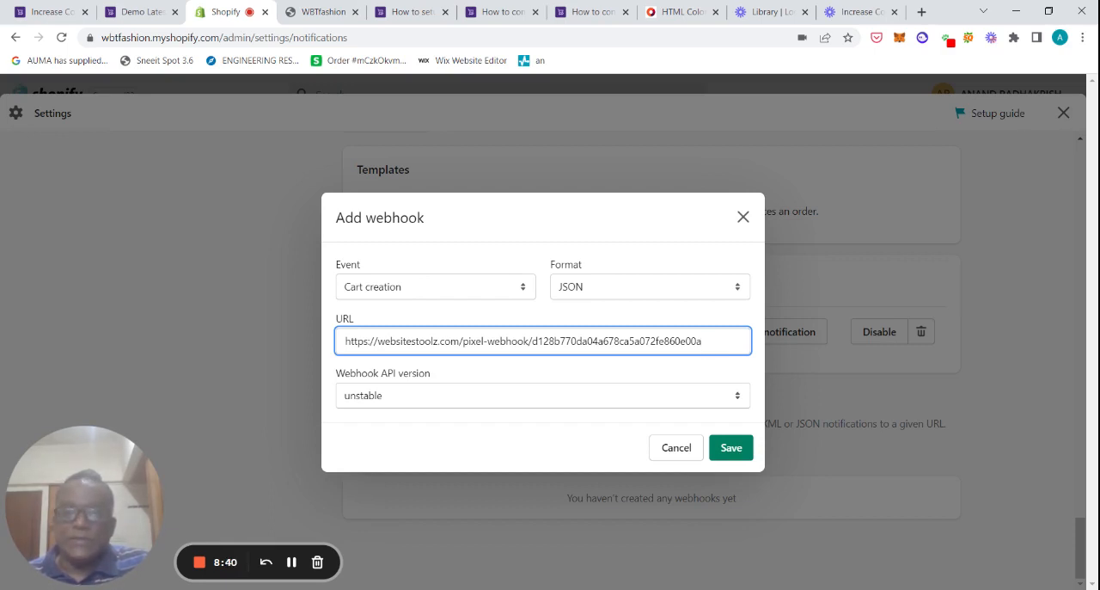
Step: Set the webhook event to Order payment and save the webhook
{"action": "left_click", "coordinate": [499, 291]}
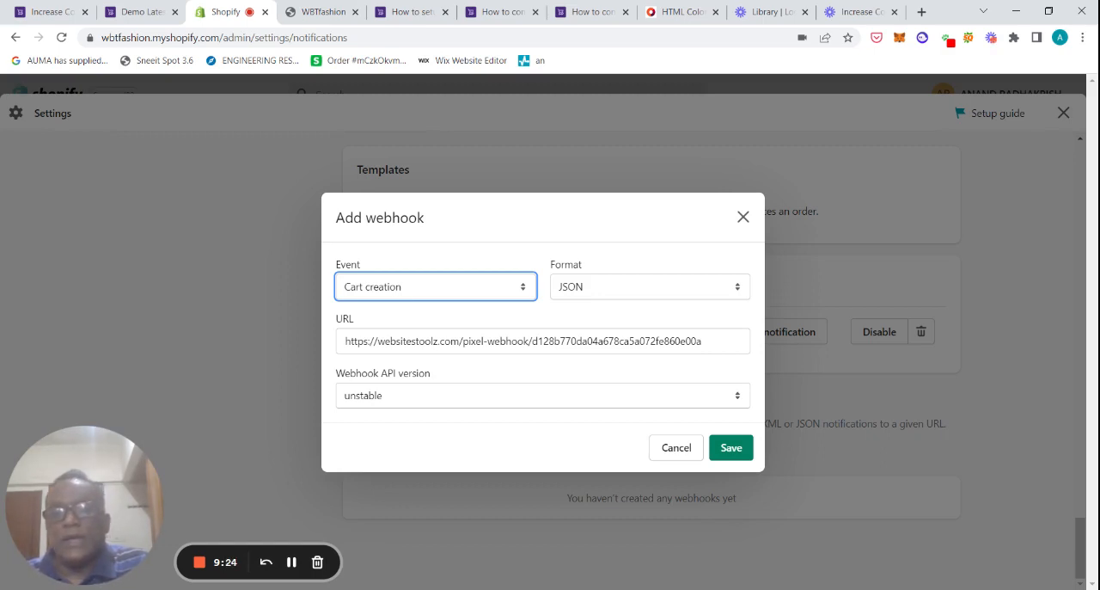
{"action": "left_click", "coordinate": [435, 287]}
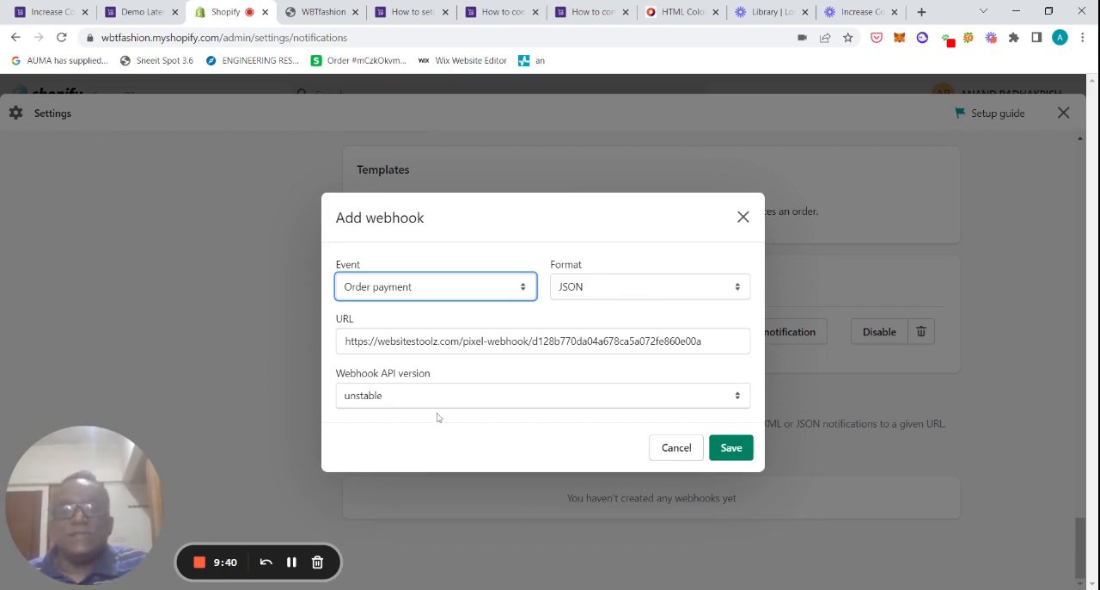
{"action": "left_click", "coordinate": [730, 449]}
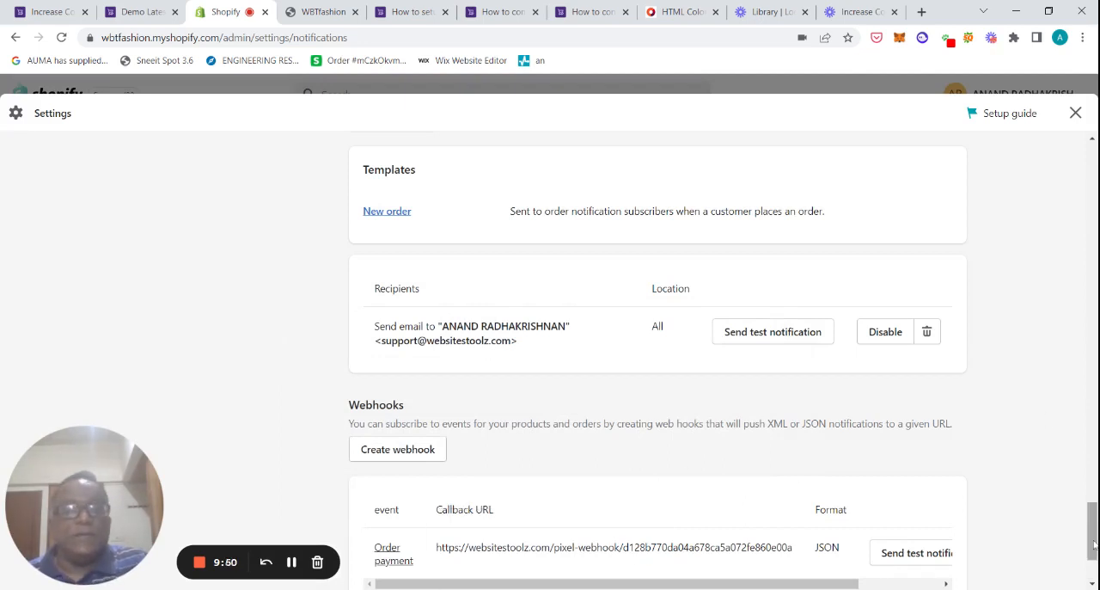
Step: Send a test notification for the new Order payment webhook
{"action": "scroll", "coordinate": [1094, 528], "scroll_direction": "down", "scroll_amount": 2}
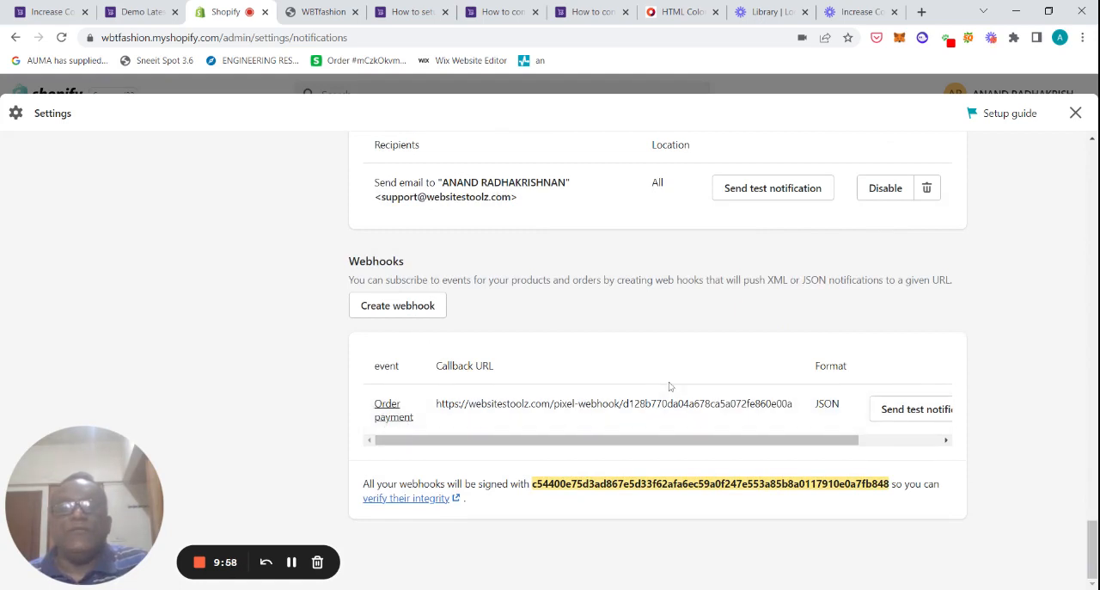
{"action": "left_click", "coordinate": [923, 444]}
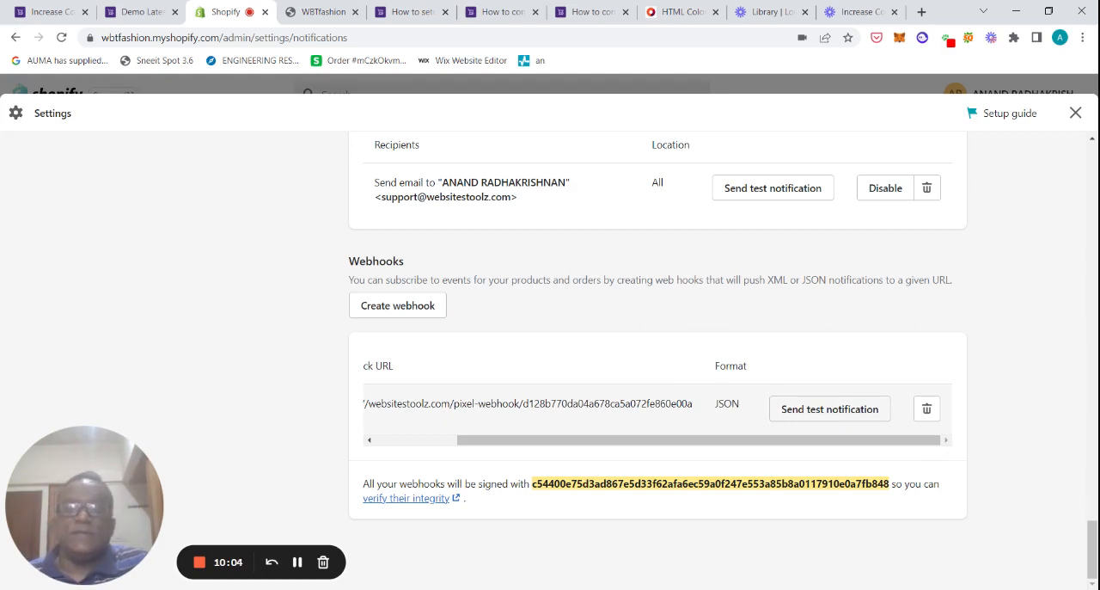
{"action": "left_click", "coordinate": [834, 416]}
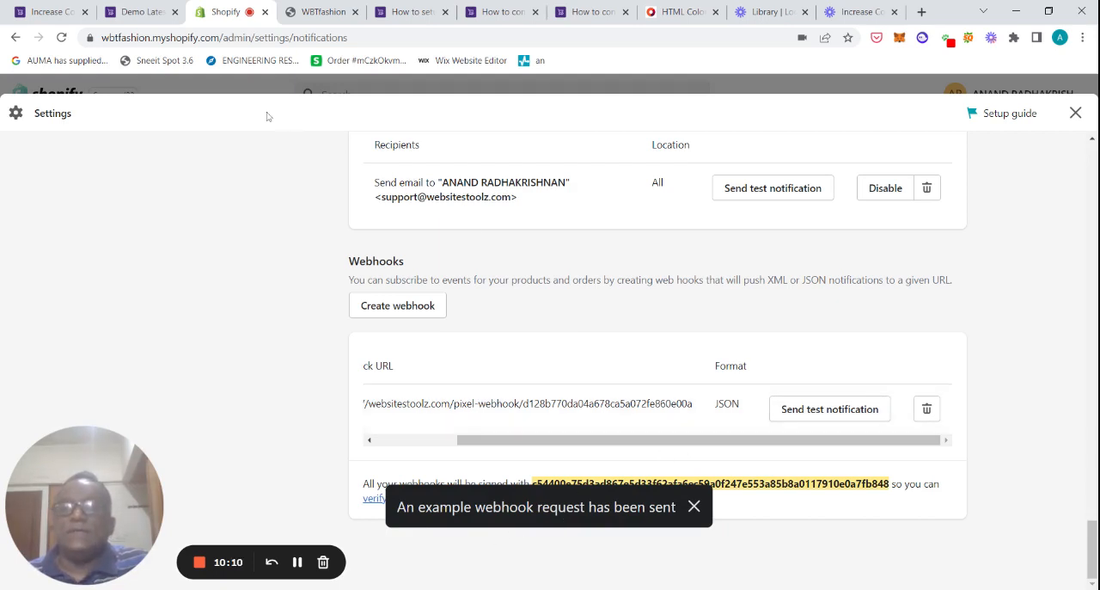
Step: Return to the WebsitesToolz notification, open its Data tab and expand the newest webhook conversion entry
{"action": "left_click", "coordinate": [144, 11]}
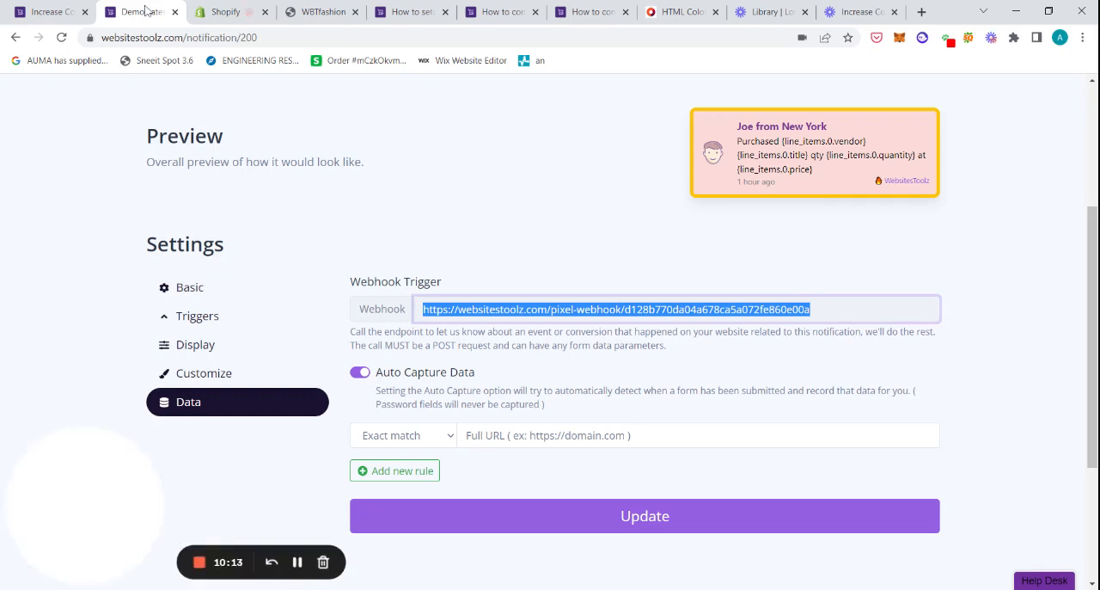
{"action": "scroll", "coordinate": [138, 344], "scroll_direction": "up", "scroll_amount": 3}
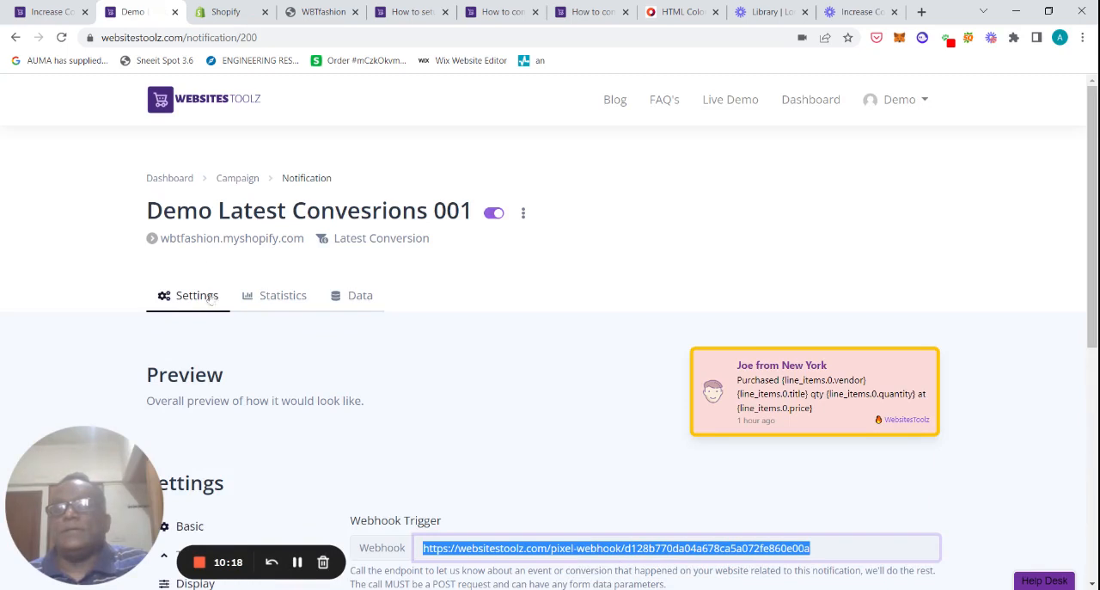
{"action": "left_click", "coordinate": [358, 297]}
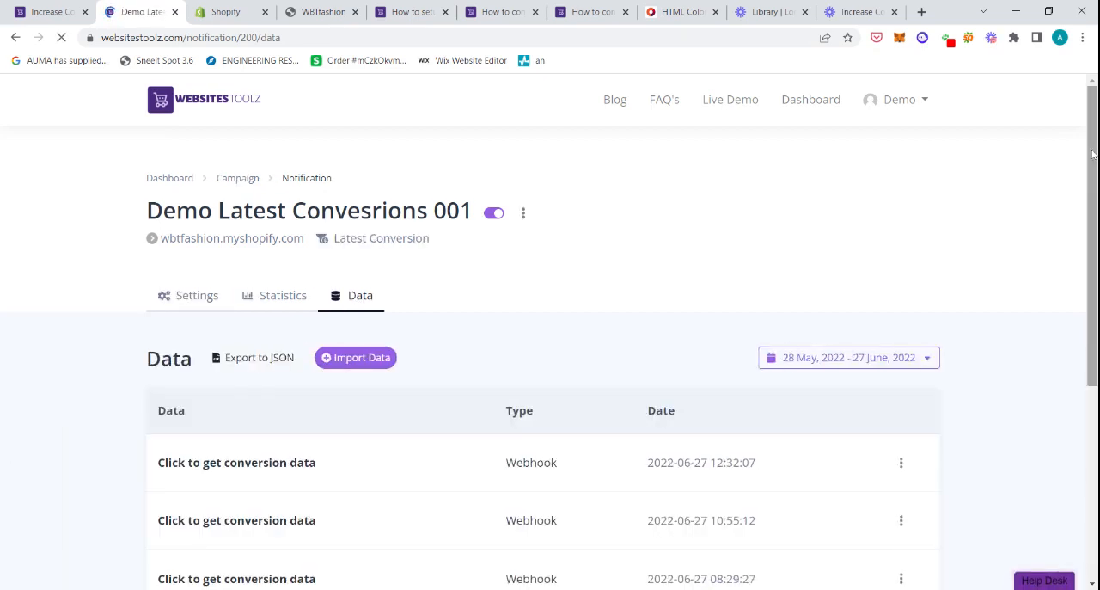
{"action": "scroll", "coordinate": [1095, 162], "scroll_direction": "down", "scroll_amount": 2}
{"action": "scroll", "coordinate": [1095, 164], "scroll_direction": "down", "scroll_amount": 1}
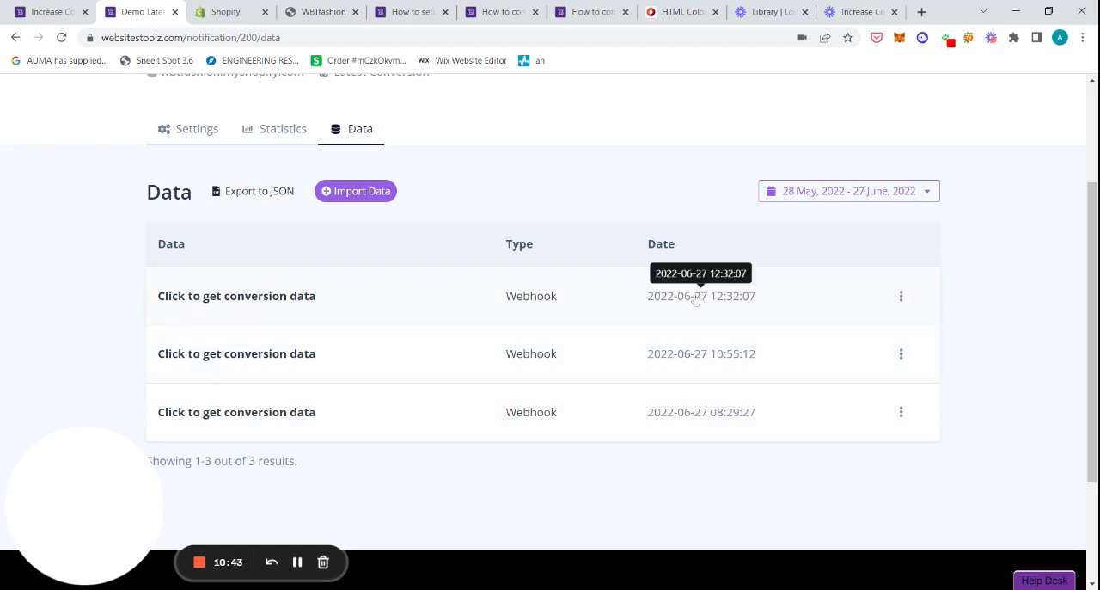
{"action": "left_click", "coordinate": [371, 303]}
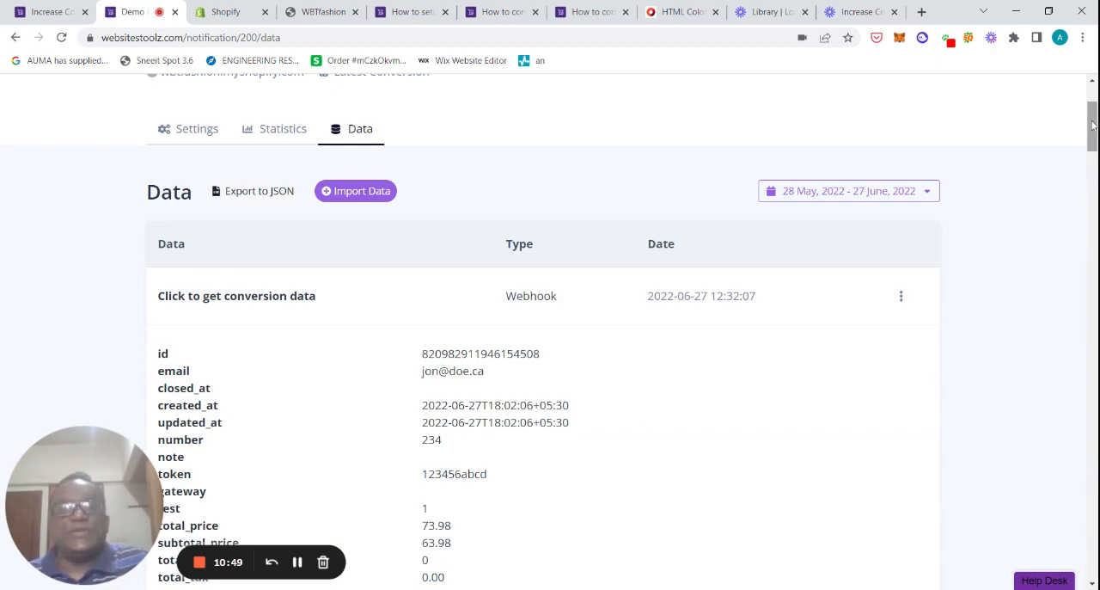
Step: Scroll through the fields of the received conversion data, down to the line item details
{"action": "mouse_move", "coordinate": [1094, 120]}
{"action": "left_mouse_down"}
{"action": "mouse_move", "coordinate": [1090, 550]}
{"action": "mouse_move", "coordinate": [1091, 128]}
{"action": "left_mouse_up"}
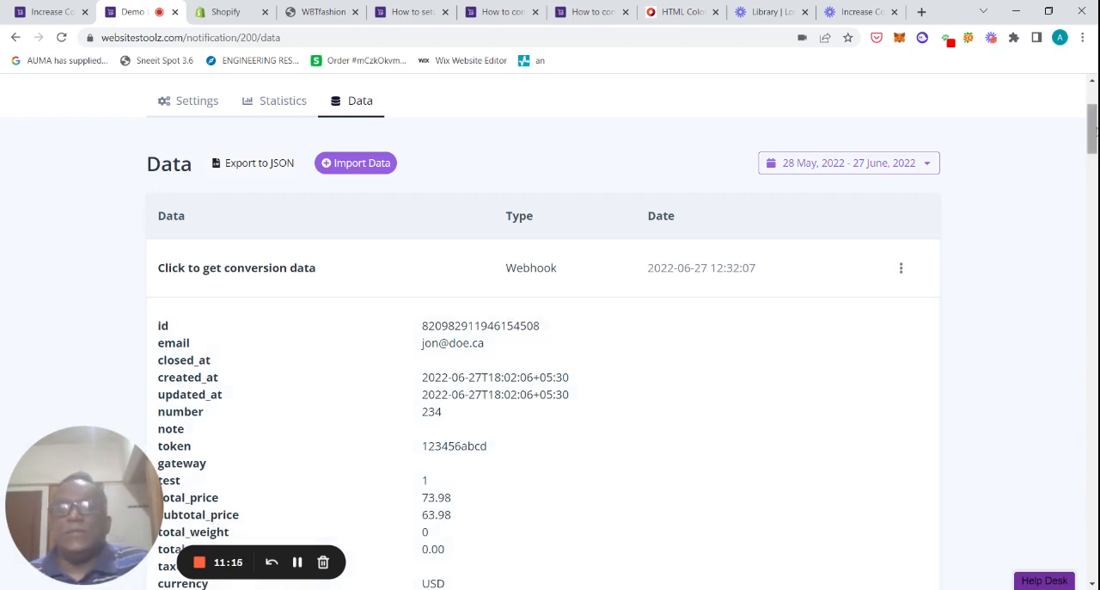
{"action": "left_click_drag", "start_coordinate": [1093, 131], "coordinate": [1094, 145]}
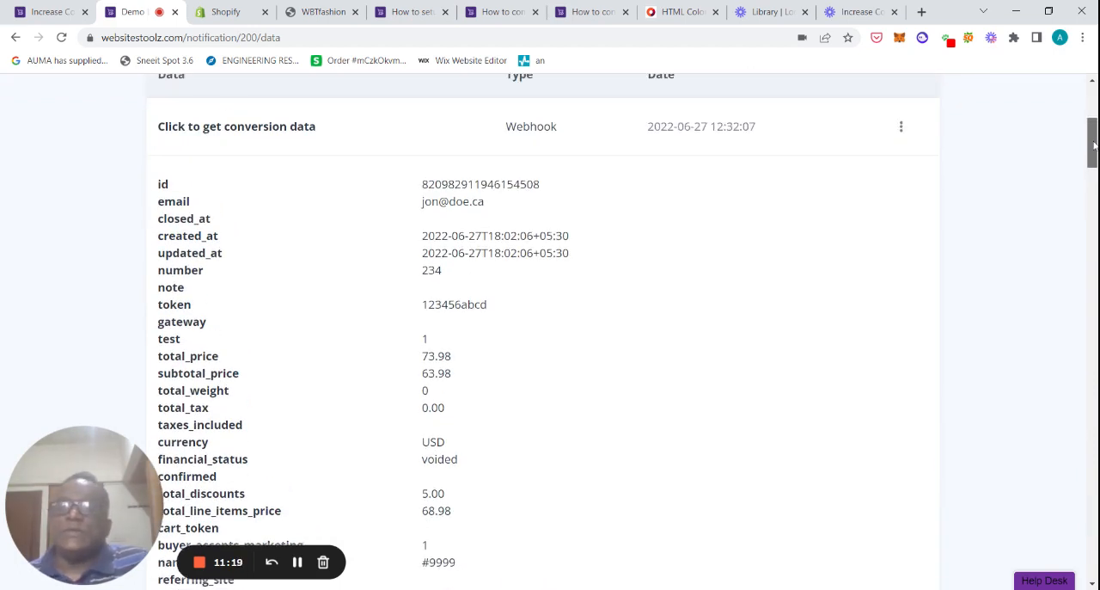
{"action": "left_click_drag", "start_coordinate": [1094, 146], "coordinate": [1094, 146]}
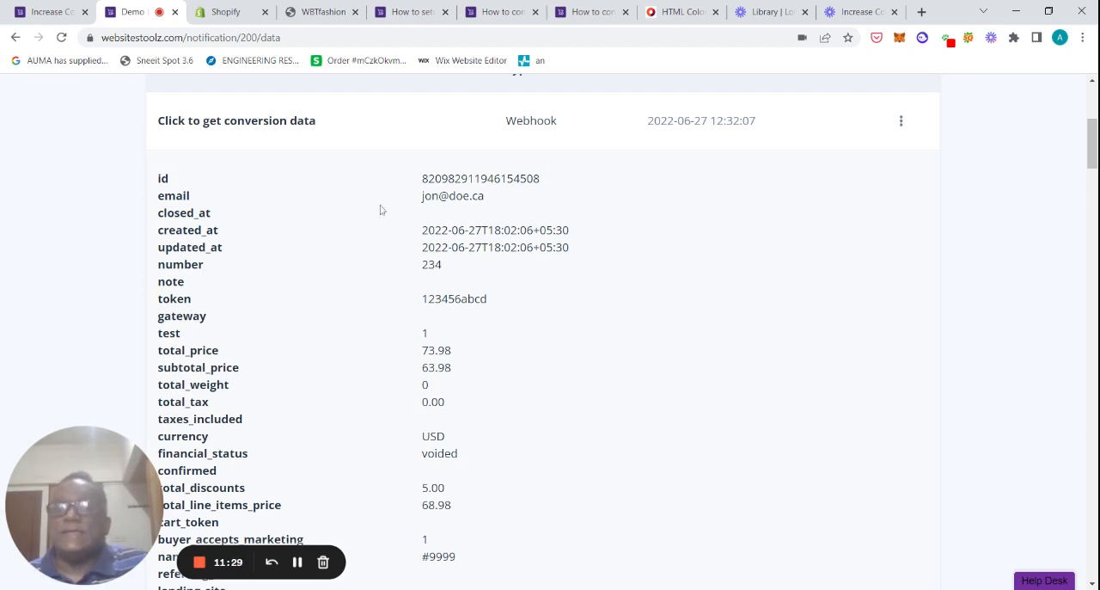
{"action": "mouse_move", "coordinate": [1092, 145]}
{"action": "left_mouse_down"}
{"action": "mouse_move", "coordinate": [1092, 172]}
{"action": "mouse_move", "coordinate": [1093, 140]}
{"action": "left_mouse_up"}
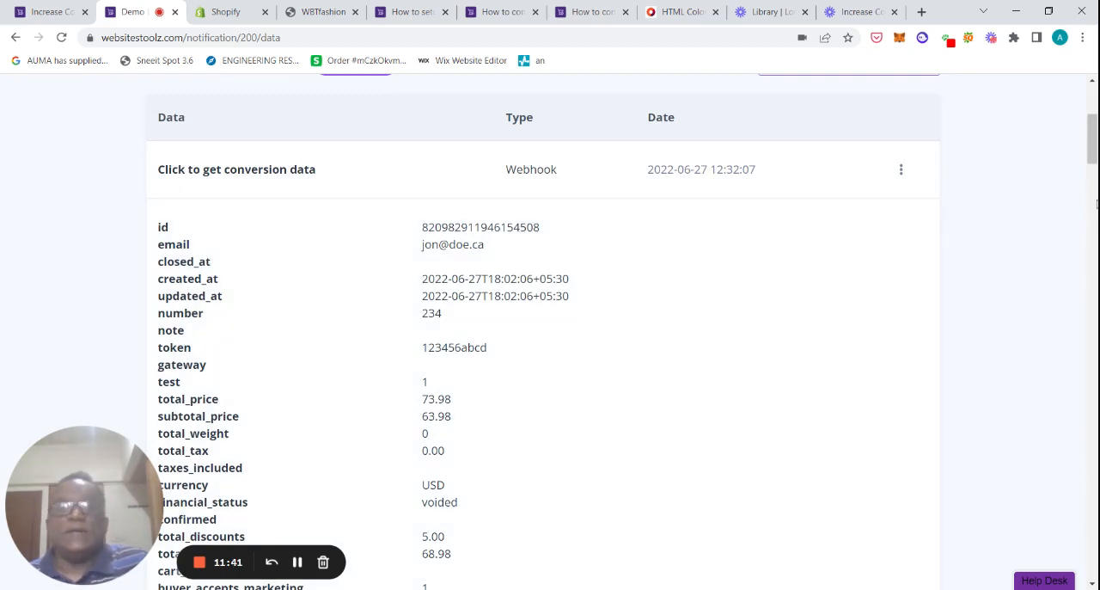
{"action": "scroll", "coordinate": [632, 246], "scroll_direction": "down", "scroll_amount": 3}
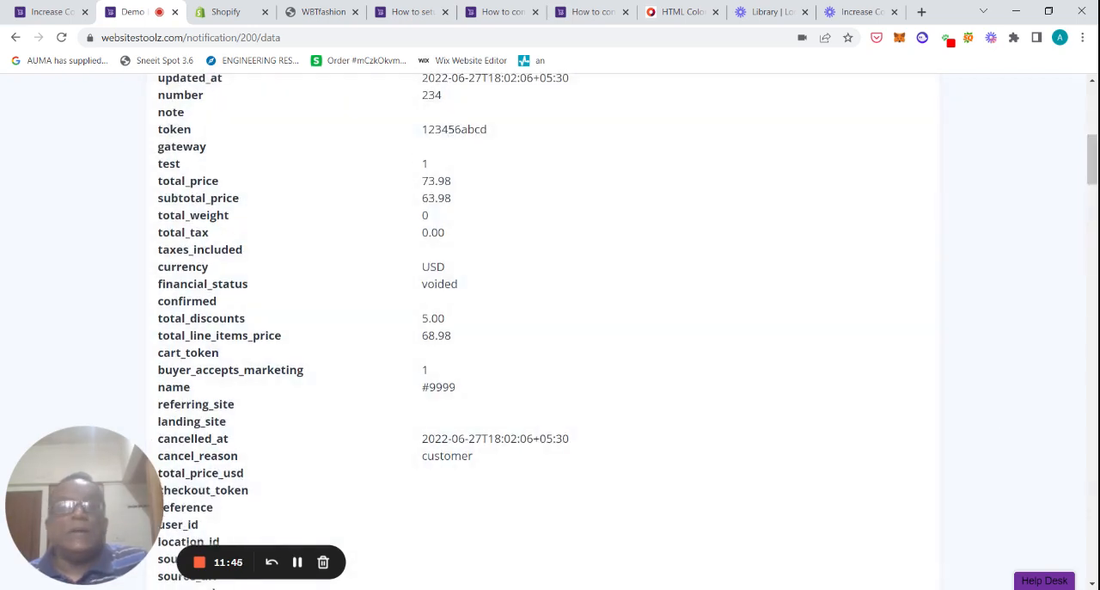
{"action": "scroll", "coordinate": [569, 182], "scroll_direction": "down", "scroll_amount": 1}
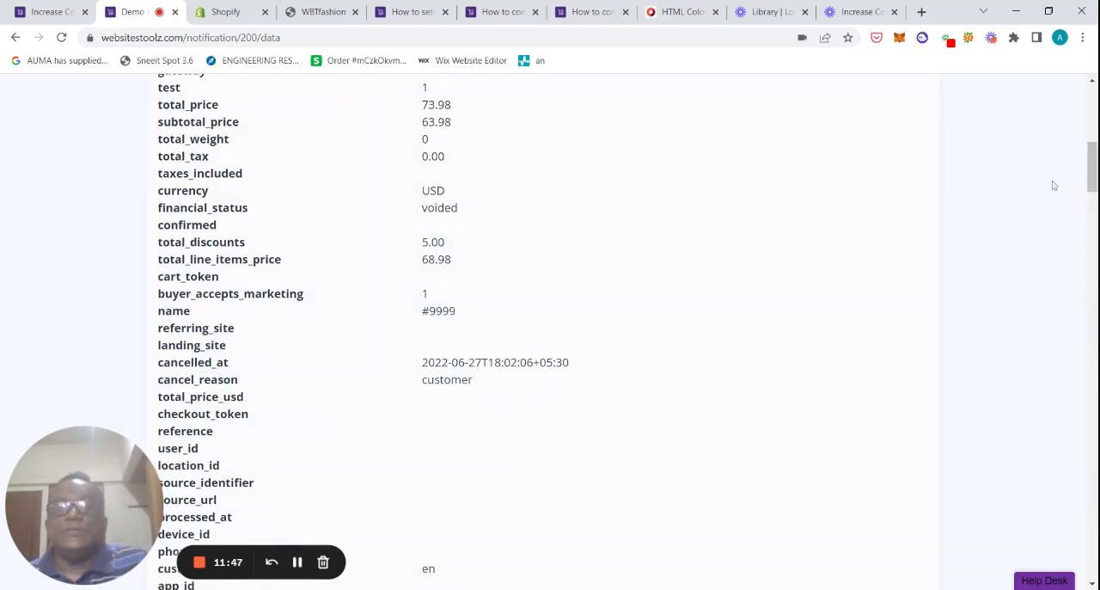
{"action": "left_click_drag", "start_coordinate": [1093, 168], "coordinate": [1094, 267]}
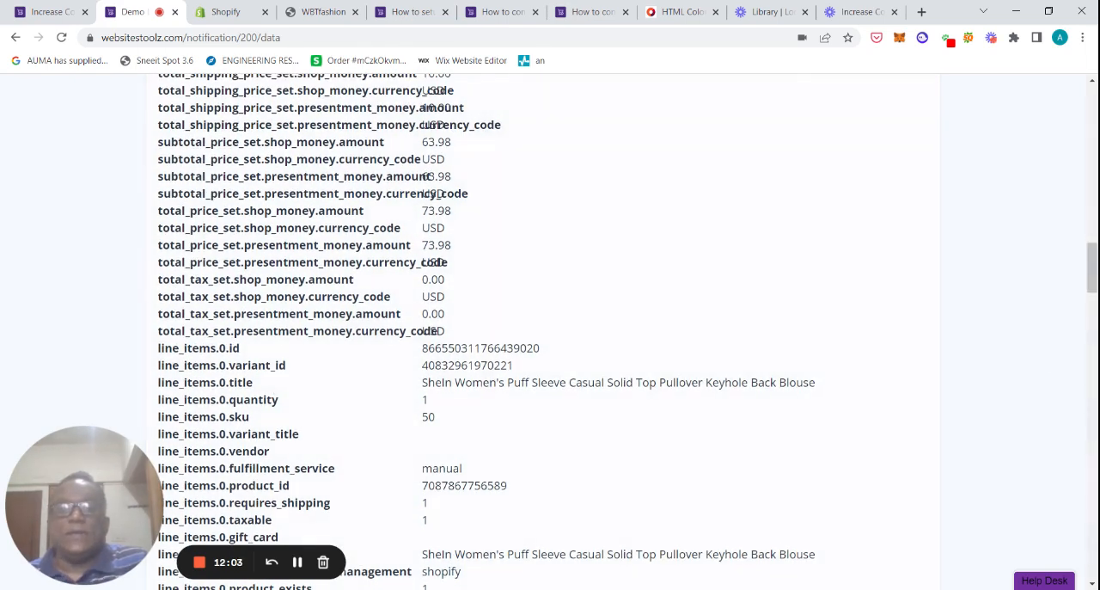
Step: Collapse the newest conversion entry, expand the oldest webhook entry and scroll through its line item fields
{"action": "left_click_drag", "start_coordinate": [1093, 276], "coordinate": [1093, 304]}
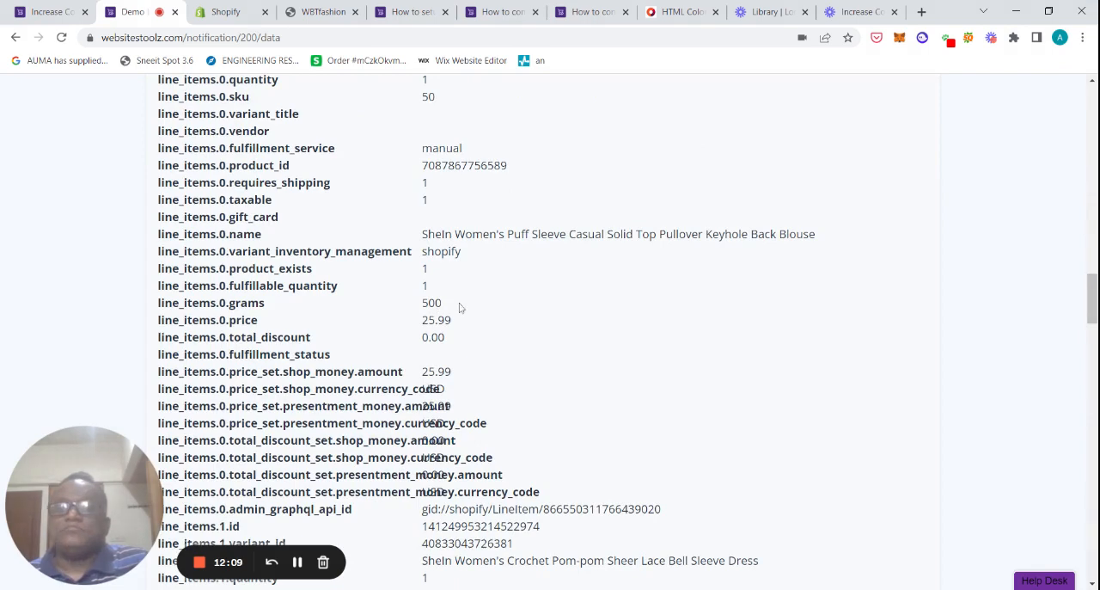
{"action": "left_click_drag", "start_coordinate": [1092, 287], "coordinate": [1089, 143]}
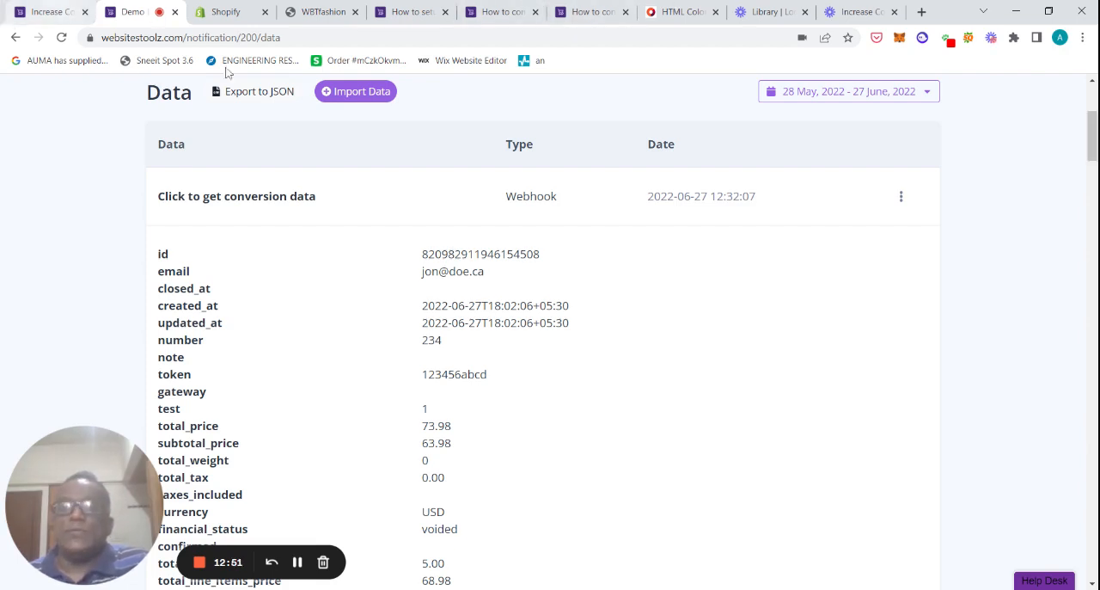
{"action": "left_click", "coordinate": [320, 197]}
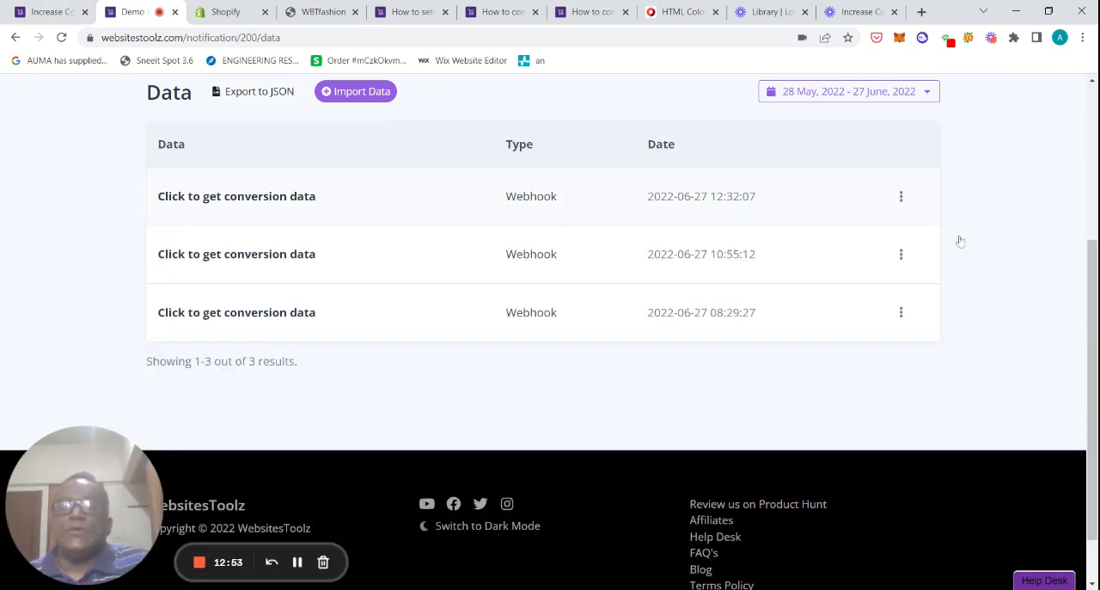
{"action": "left_click", "coordinate": [353, 318]}
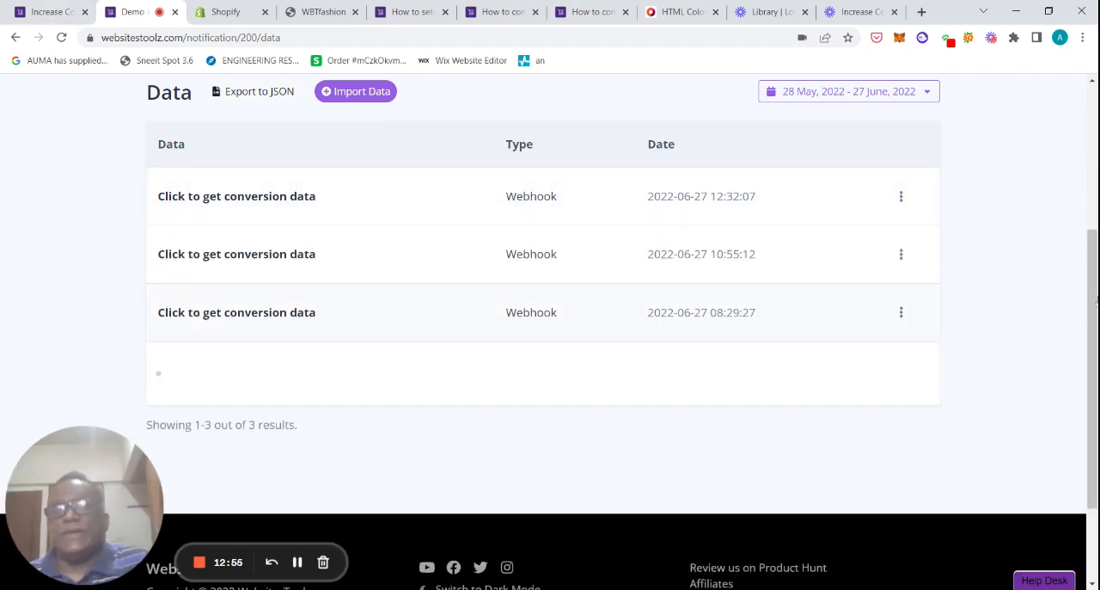
{"action": "scroll", "coordinate": [1096, 299], "scroll_direction": "down", "scroll_amount": 1}
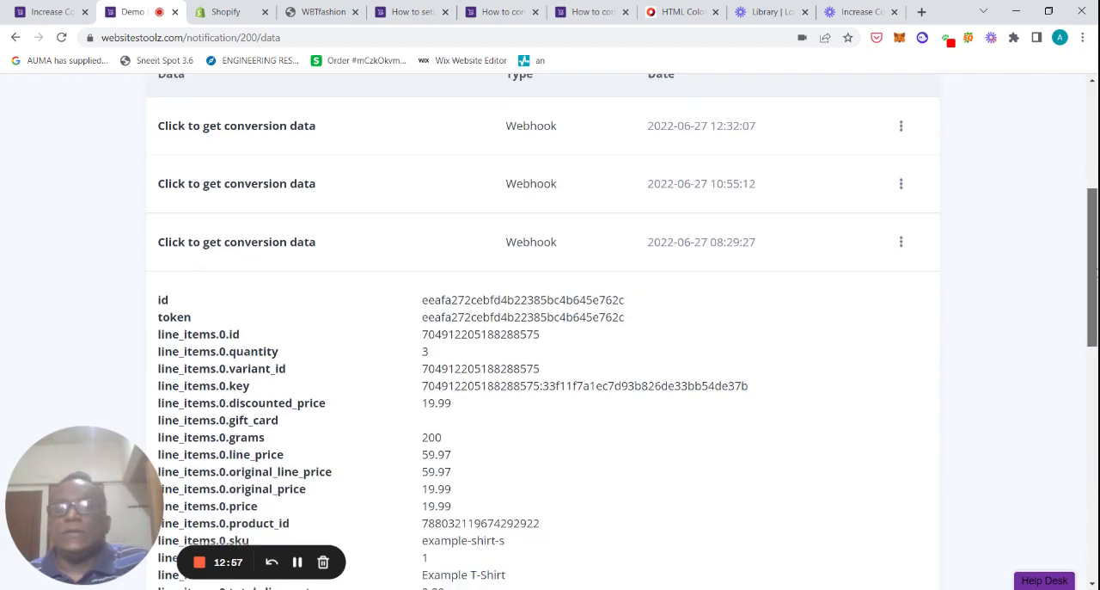
{"action": "scroll", "coordinate": [1090, 326], "scroll_direction": "down", "scroll_amount": 2}
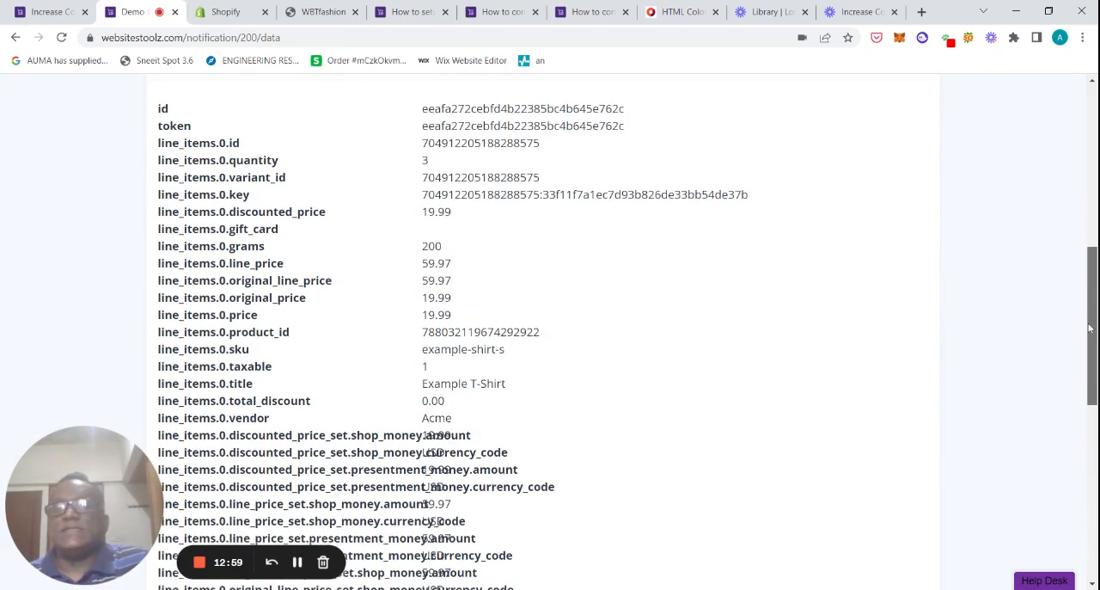
{"action": "left_click_drag", "start_coordinate": [1090, 326], "coordinate": [1071, 421]}
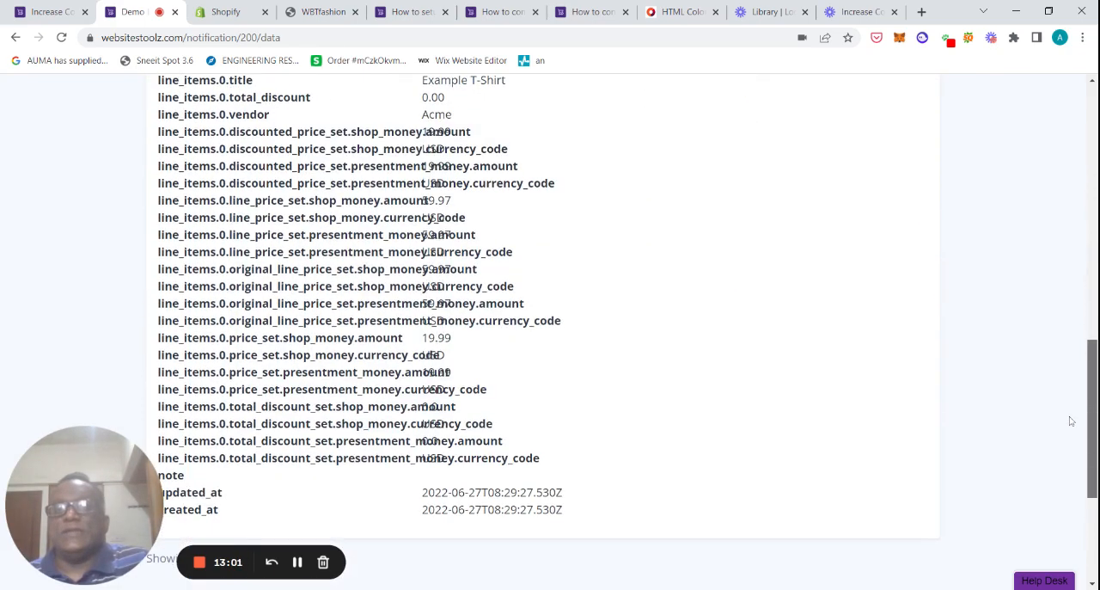
{"action": "scroll", "coordinate": [1071, 420], "scroll_direction": "up", "scroll_amount": 1}
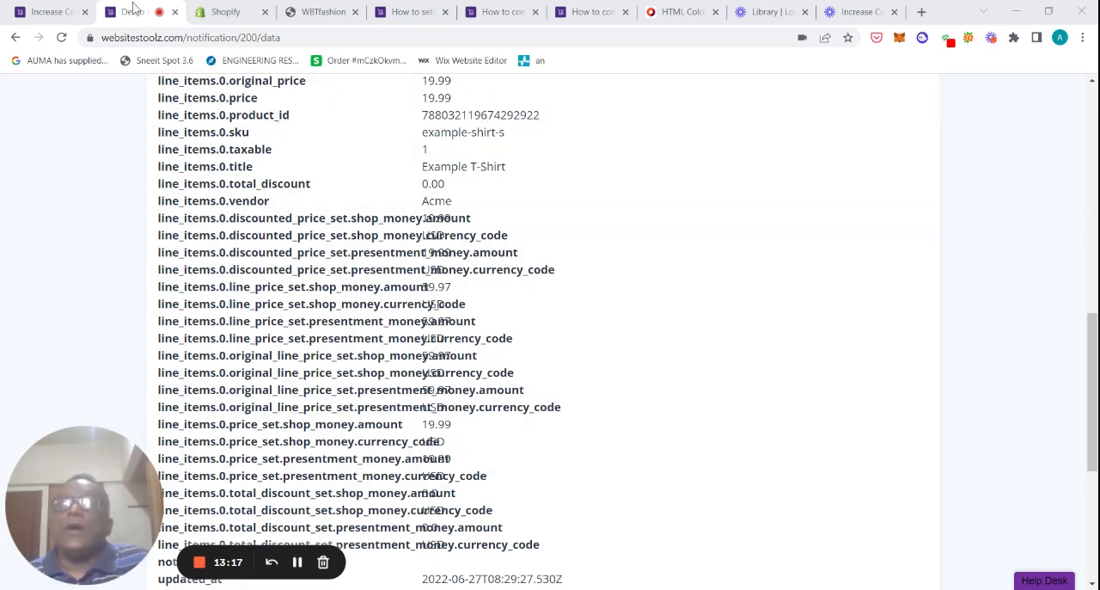
{"action": "left_click", "coordinate": [1089, 121]}
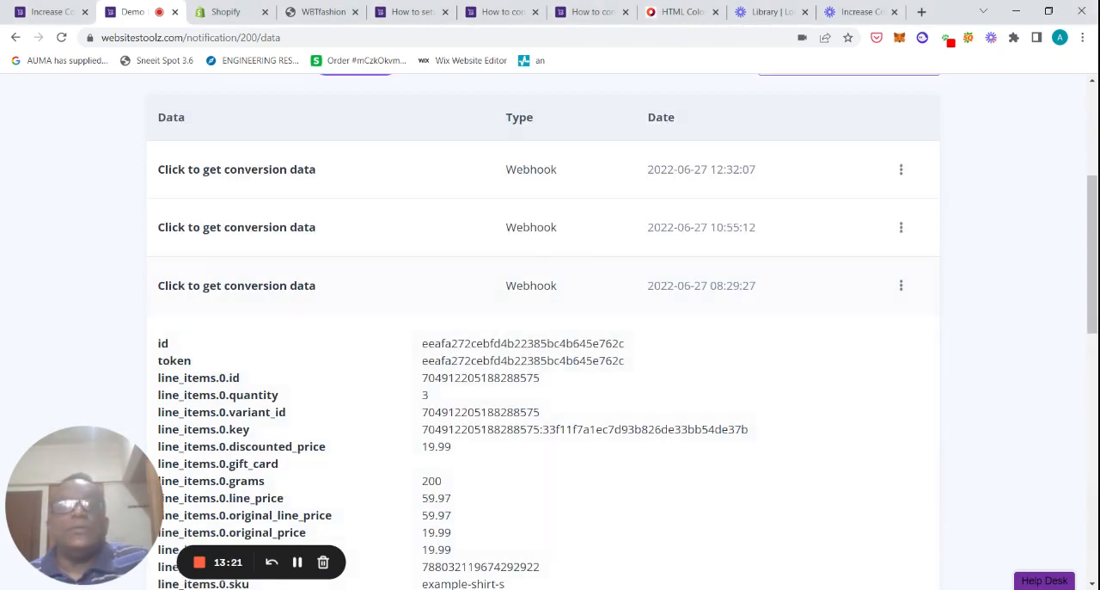
{"action": "left_click", "coordinate": [418, 287]}
{"action": "left_click", "coordinate": [1092, 101]}
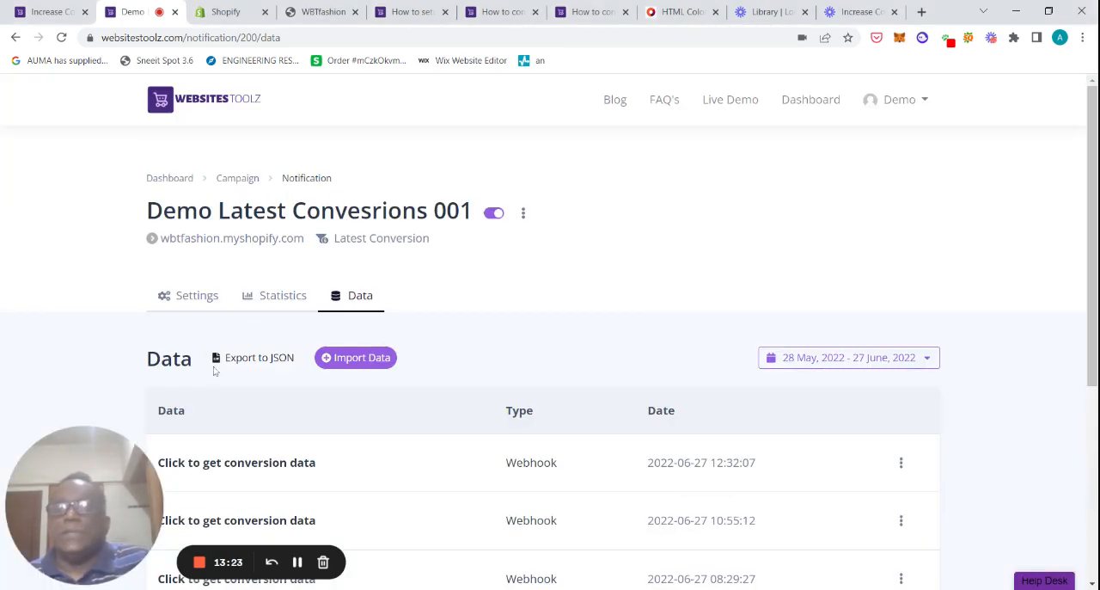
Step: Open the notification's Settings tab and review the preview and the basic conversion title and description fields
{"action": "left_click", "coordinate": [189, 304]}
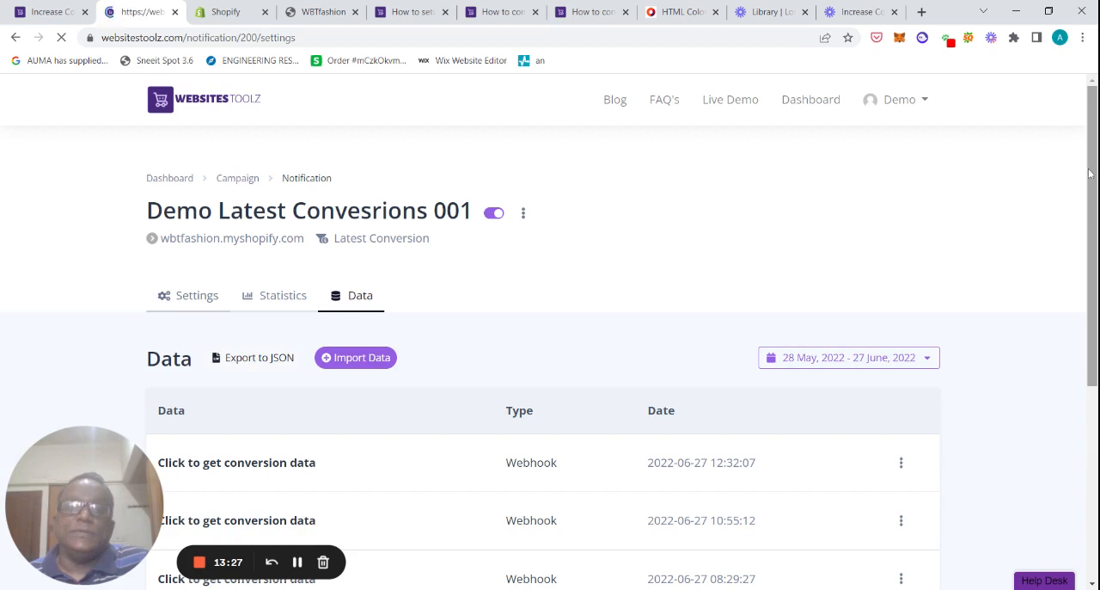
{"action": "left_click_drag", "start_coordinate": [1096, 159], "coordinate": [1094, 203]}
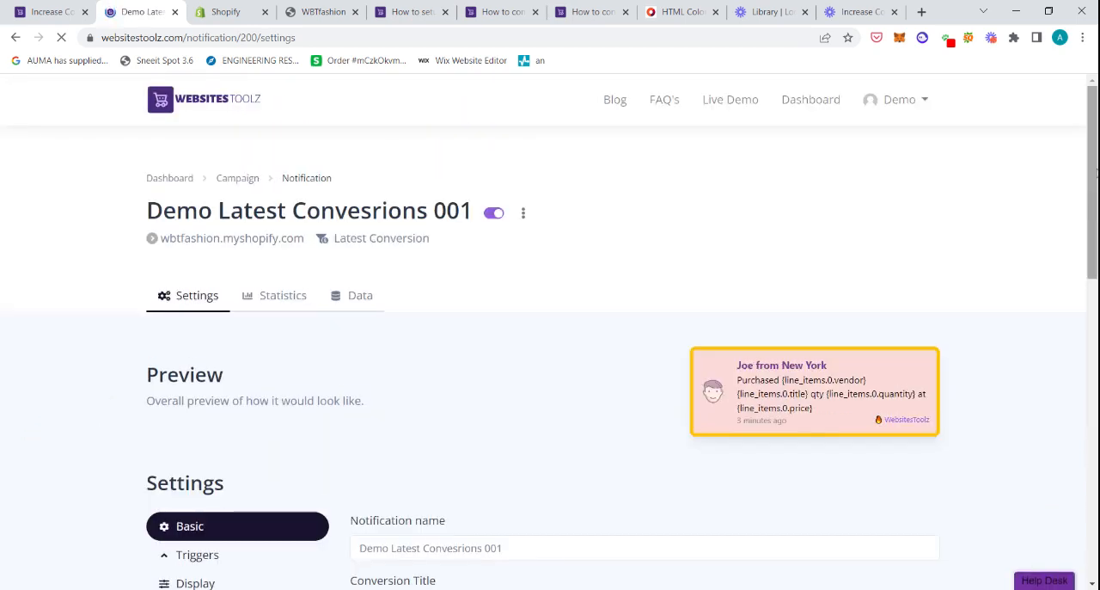
{"action": "left_click_drag", "start_coordinate": [1094, 203], "coordinate": [1094, 330]}
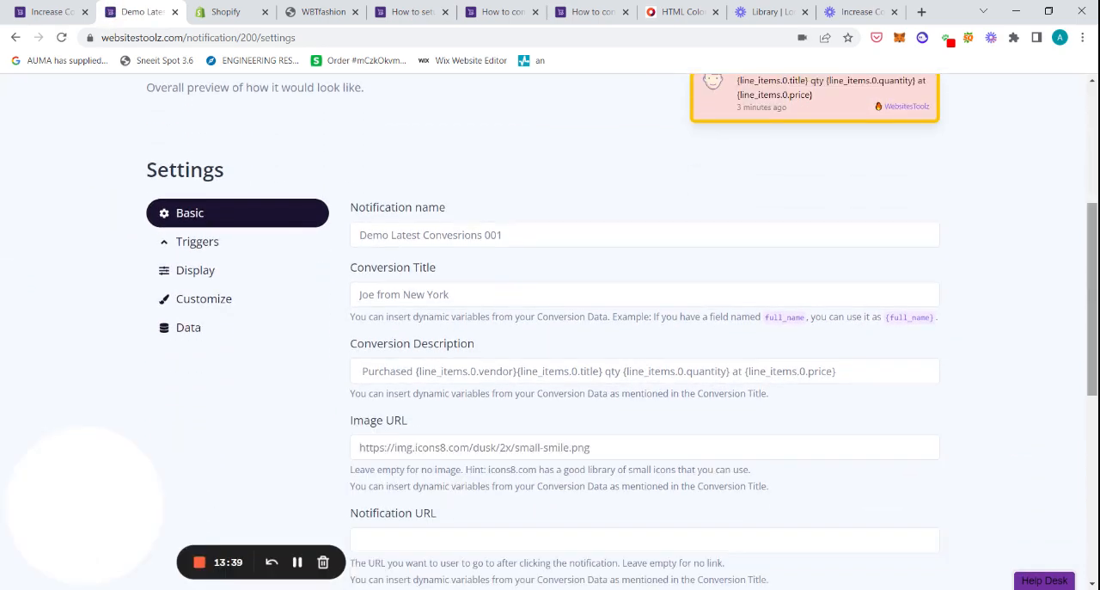
{"action": "left_click_drag", "start_coordinate": [1090, 275], "coordinate": [1089, 179]}
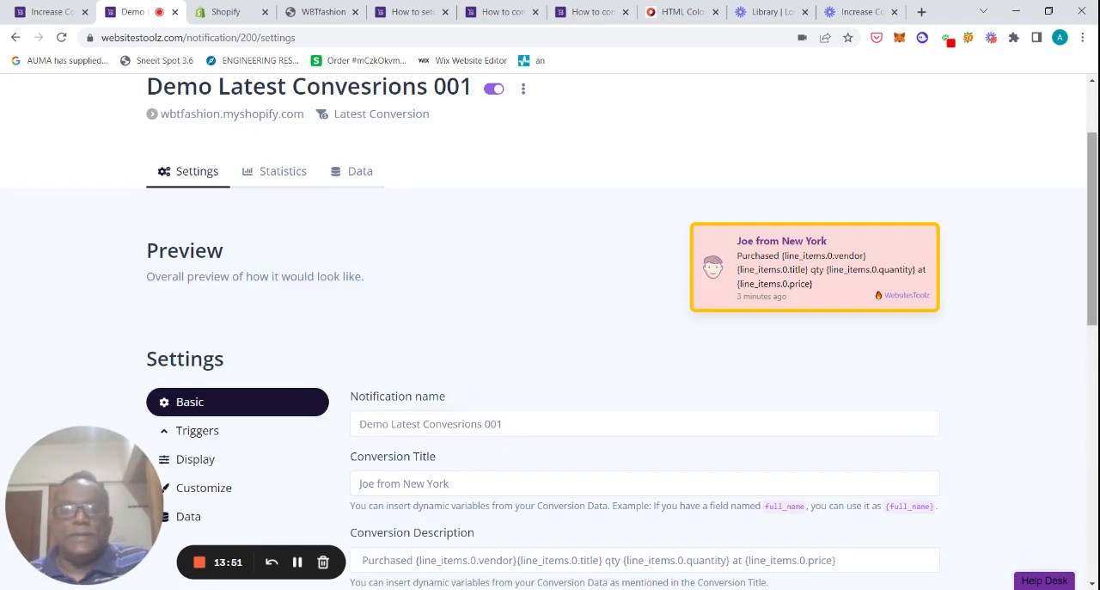
{"action": "left_click_drag", "start_coordinate": [1095, 222], "coordinate": [1087, 262]}
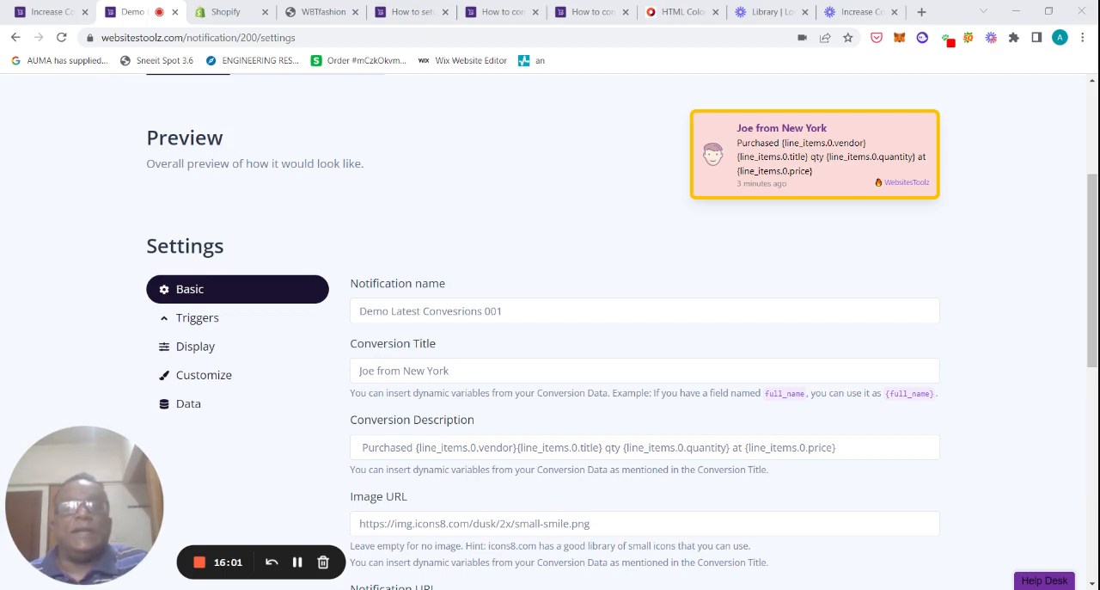
{"action": "left_click", "coordinate": [1062, 233]}
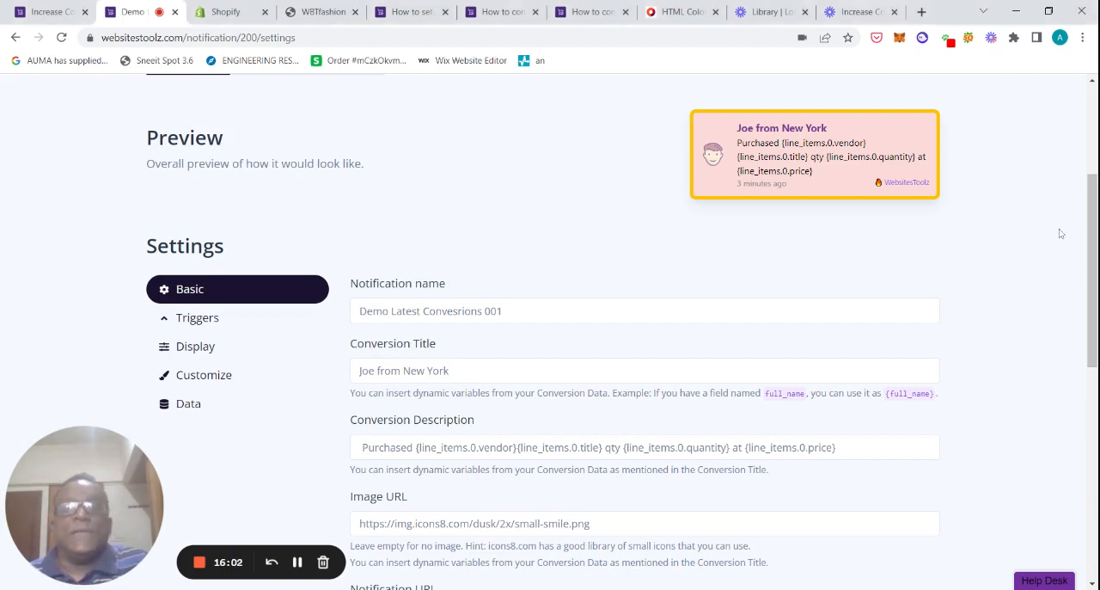
{"action": "left_click_drag", "start_coordinate": [1092, 236], "coordinate": [1092, 202]}
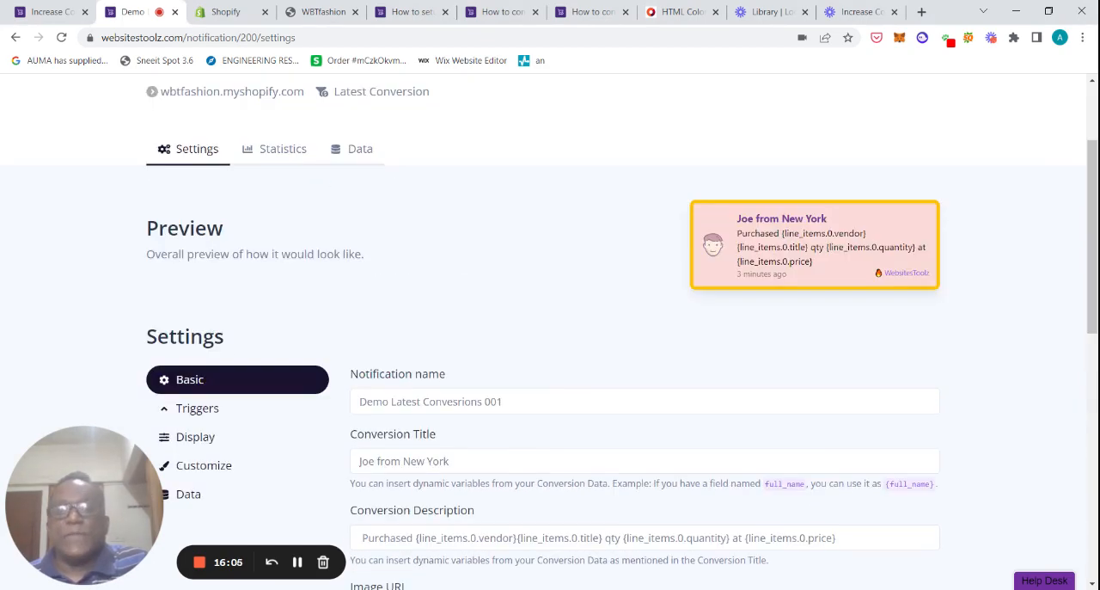
{"action": "scroll", "coordinate": [783, 406], "scroll_direction": "down", "scroll_amount": 1}
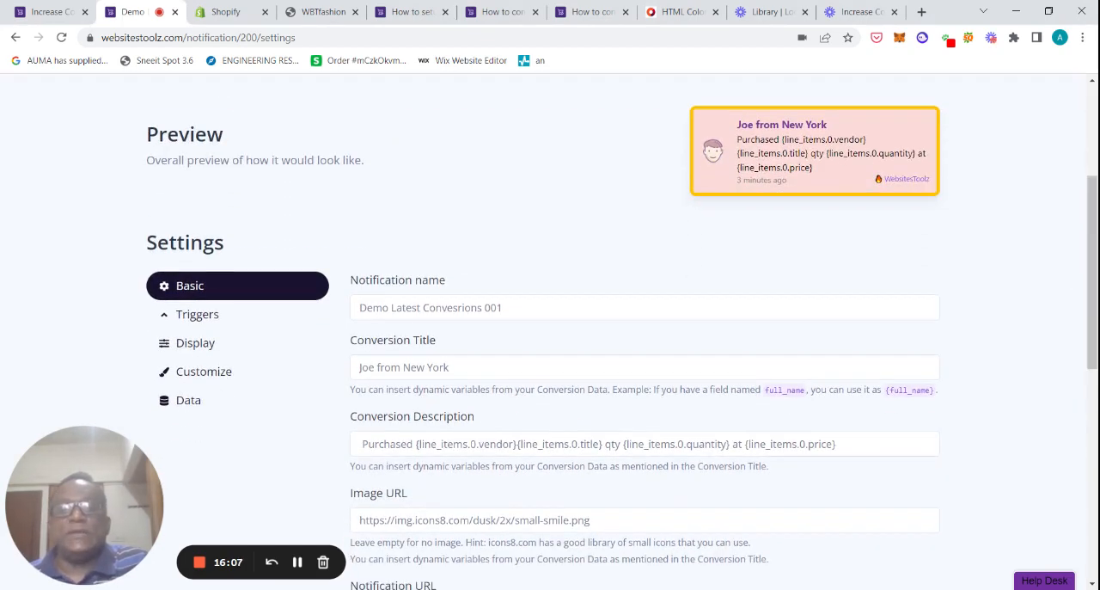
{"action": "left_click", "coordinate": [395, 367]}
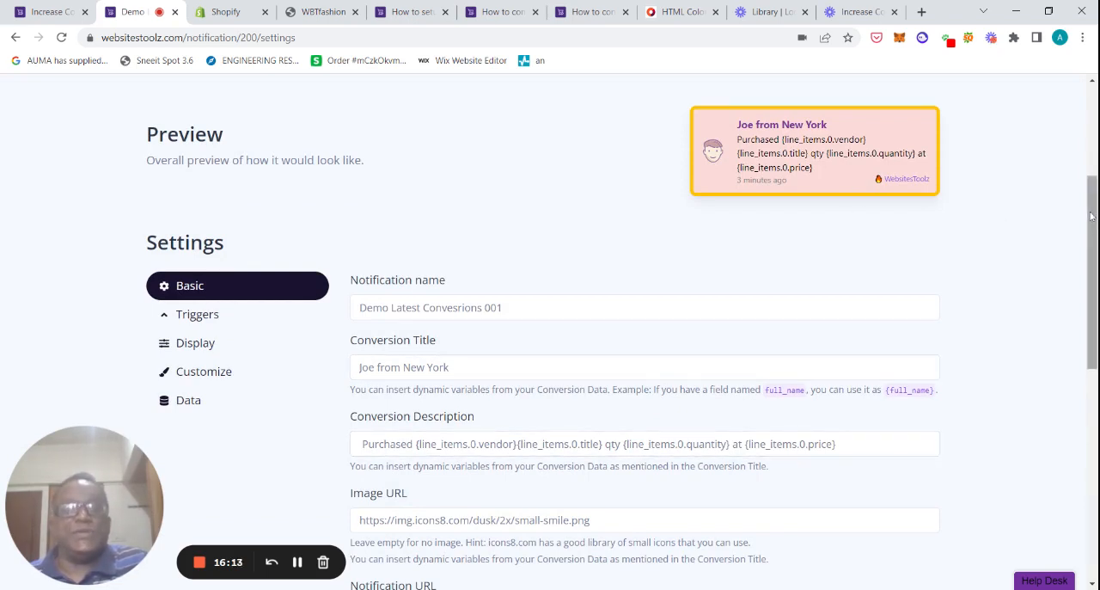
Step: Review the remaining basic settings down to the in-between delay and save them with Update
{"action": "left_click_drag", "start_coordinate": [1092, 217], "coordinate": [1092, 272]}
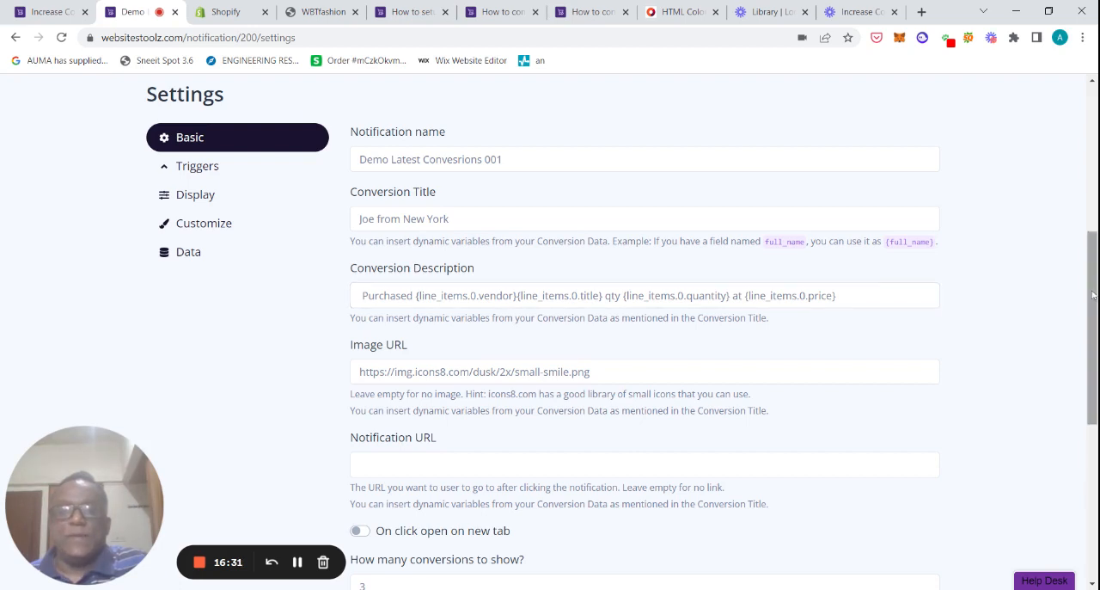
{"action": "left_click_drag", "start_coordinate": [1094, 296], "coordinate": [1092, 385]}
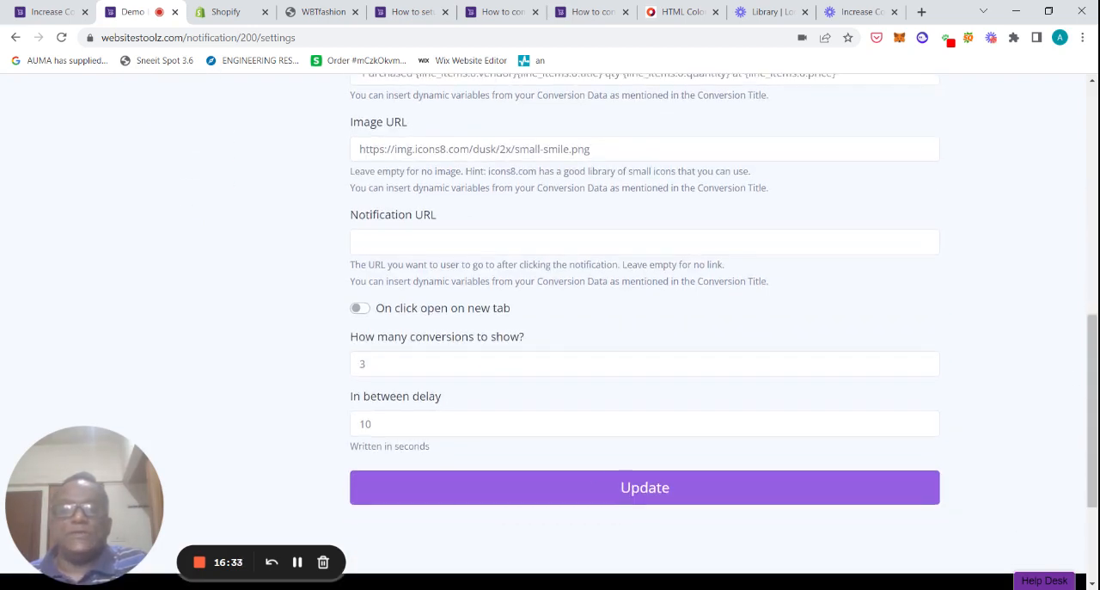
{"action": "left_click_drag", "start_coordinate": [1093, 433], "coordinate": [1093, 377]}
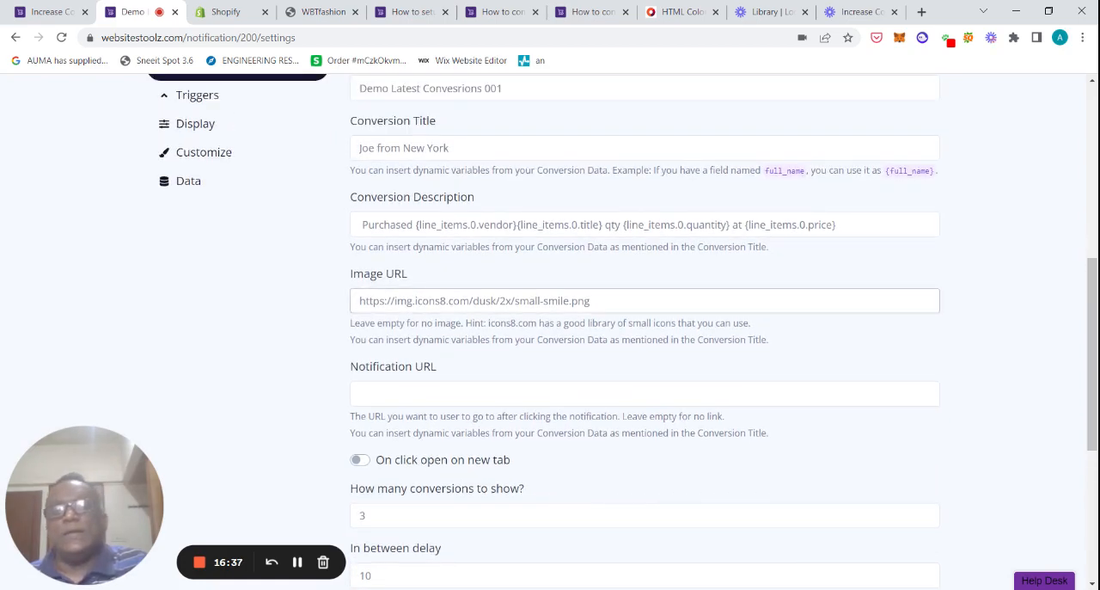
{"action": "scroll", "coordinate": [682, 275], "scroll_direction": "up", "scroll_amount": 4}
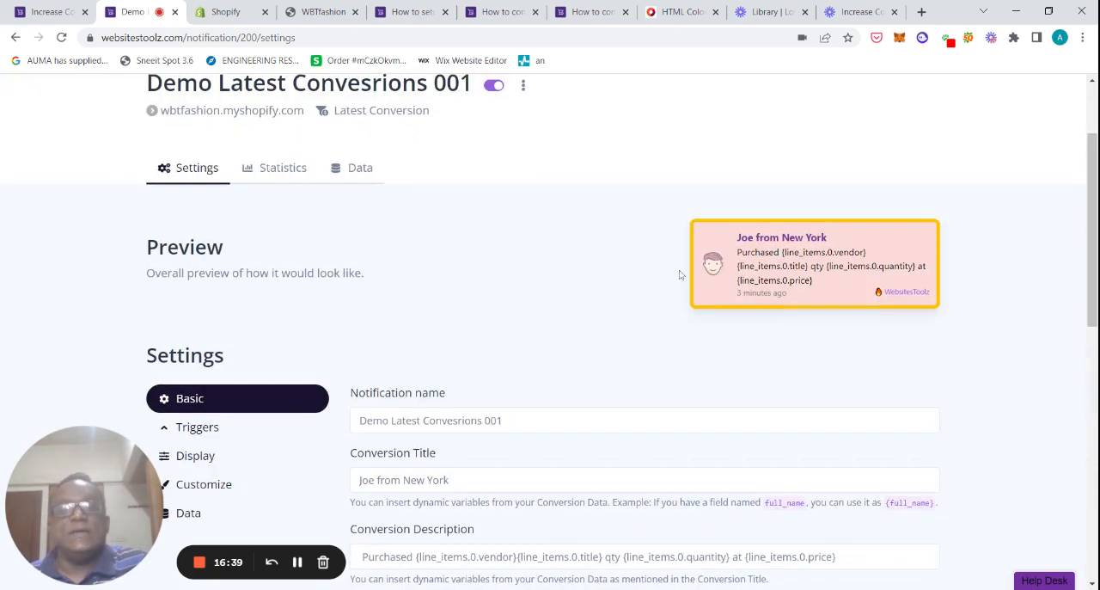
{"action": "scroll", "coordinate": [1073, 270], "scroll_direction": "down", "scroll_amount": 3}
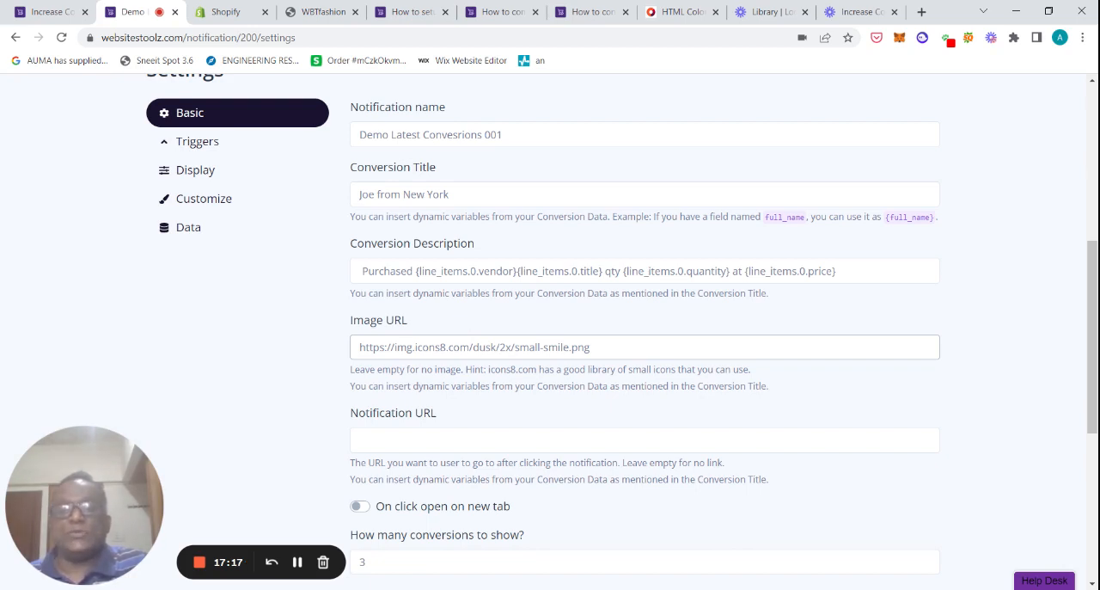
{"action": "scroll", "coordinate": [715, 335], "scroll_direction": "up", "scroll_amount": 4}
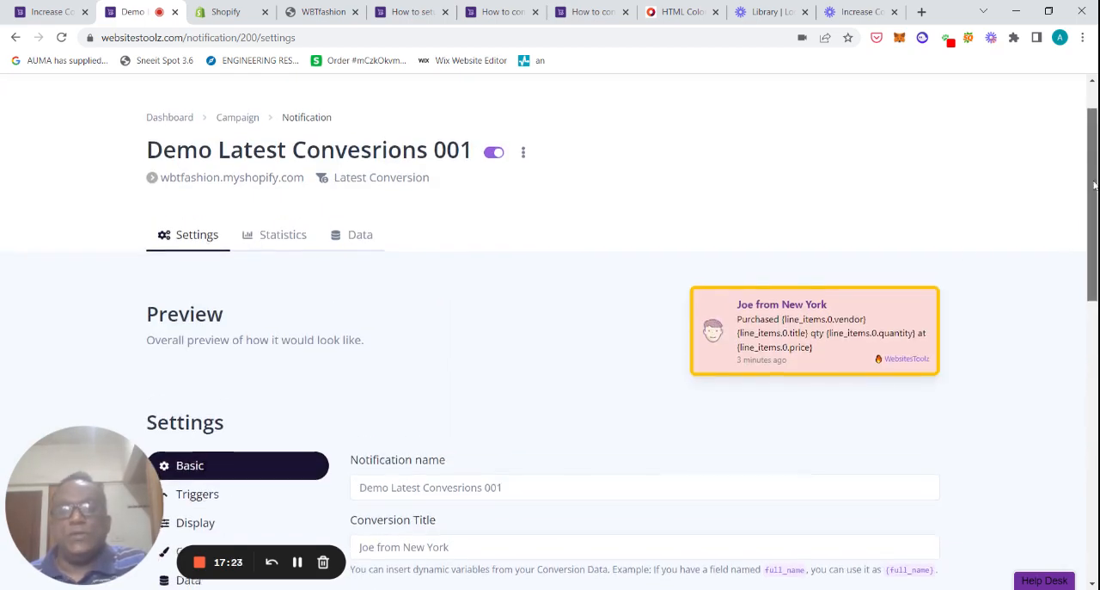
{"action": "scroll", "coordinate": [1074, 361], "scroll_direction": "down", "scroll_amount": 5}
{"action": "scroll", "coordinate": [1073, 361], "scroll_direction": "down", "scroll_amount": 1}
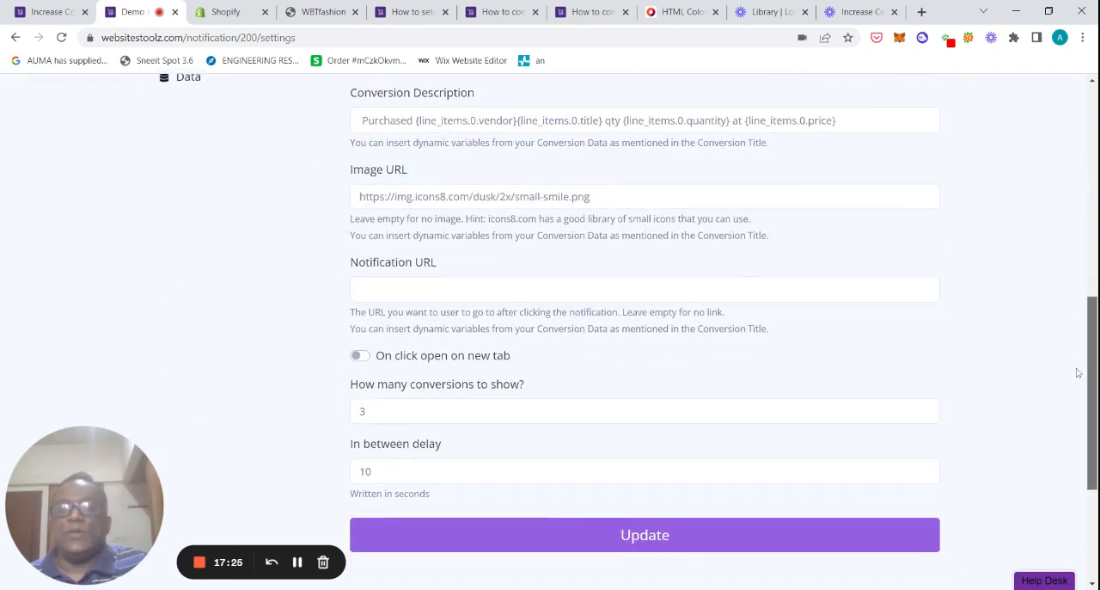
{"action": "left_click", "coordinate": [672, 526]}
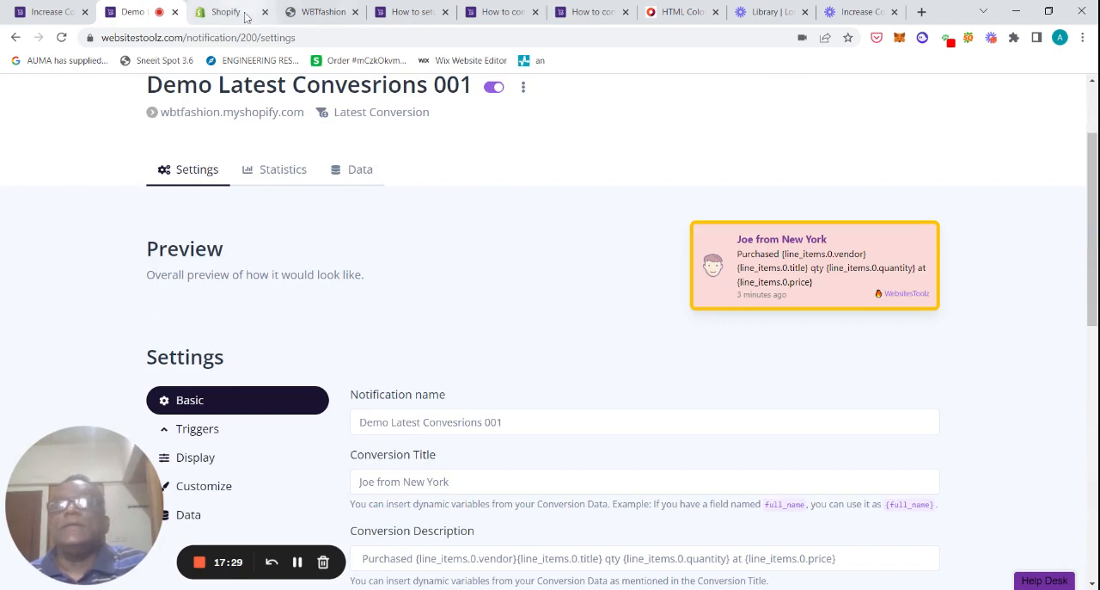
Step: Switch to the WBTfashion storefront and reload it to check the conversion notification popup
{"action": "left_click", "coordinate": [317, 10]}
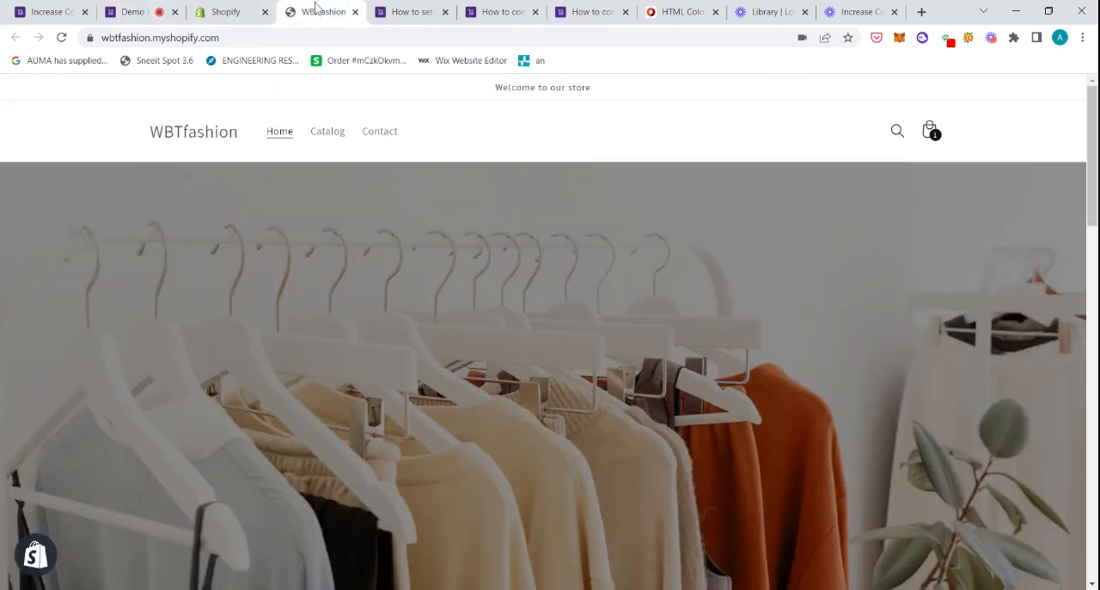
{"action": "left_click", "coordinate": [61, 38]}
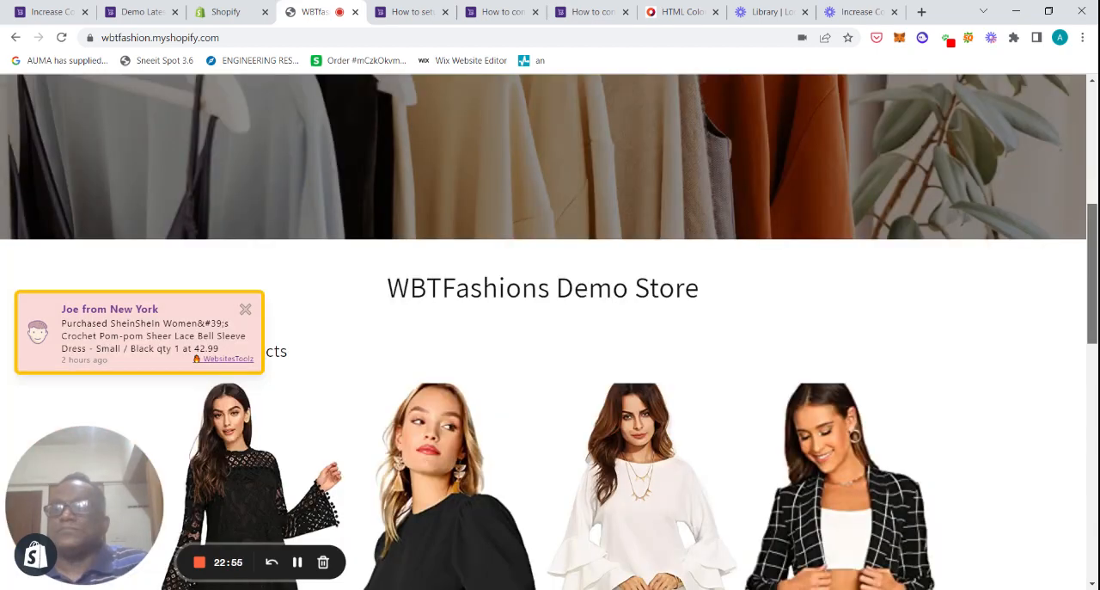
{"action": "scroll", "coordinate": [984, 278], "scroll_direction": "down", "scroll_amount": 2}
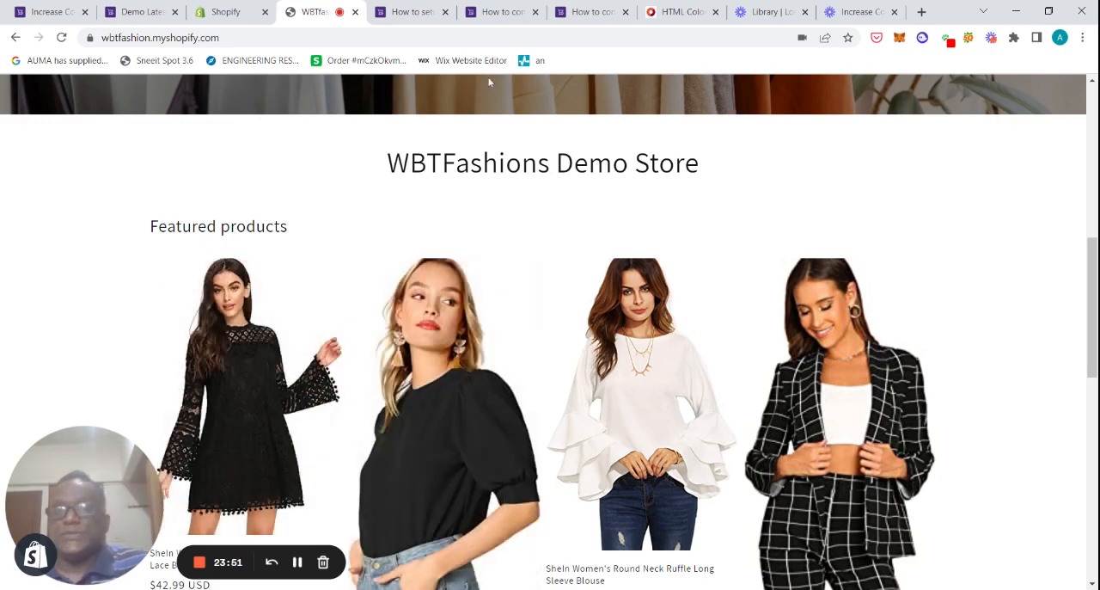
Step: Switch to the WebsitesToolz blog guide on Shopify conversions and read through its setup steps
{"action": "left_click", "coordinate": [421, 15]}
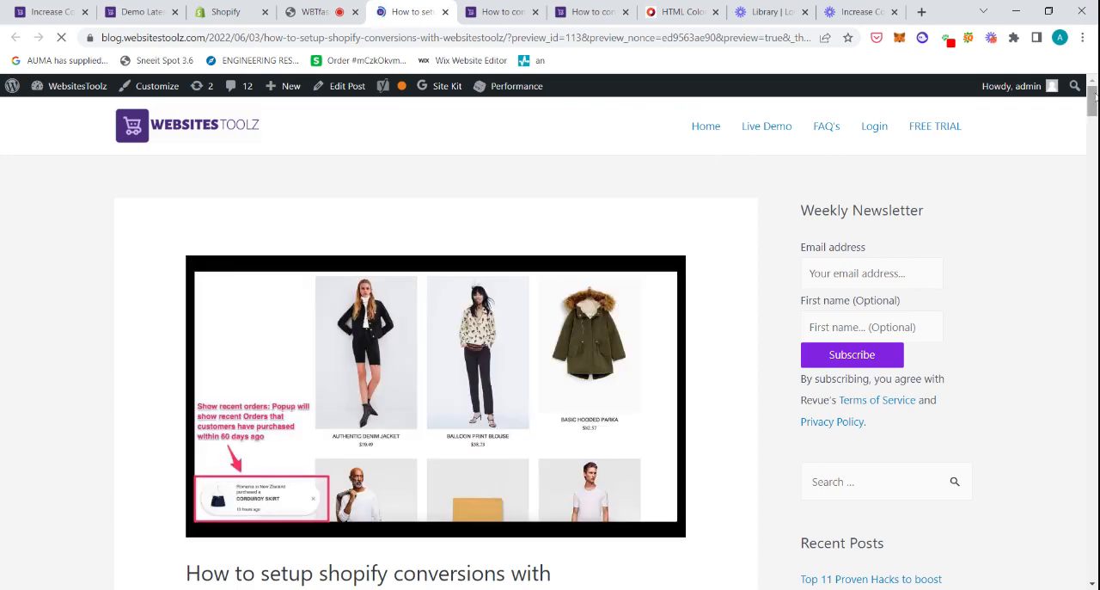
{"action": "scroll", "coordinate": [551, 344], "scroll_direction": "down", "scroll_amount": 8}
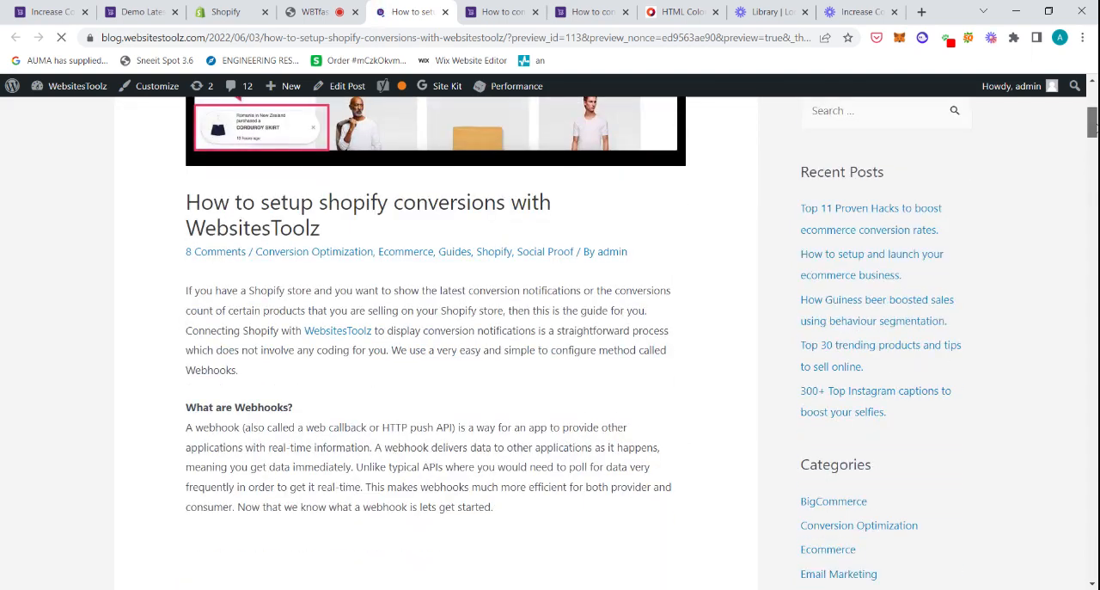
{"action": "scroll", "coordinate": [550, 343], "scroll_direction": "down", "scroll_amount": 3}
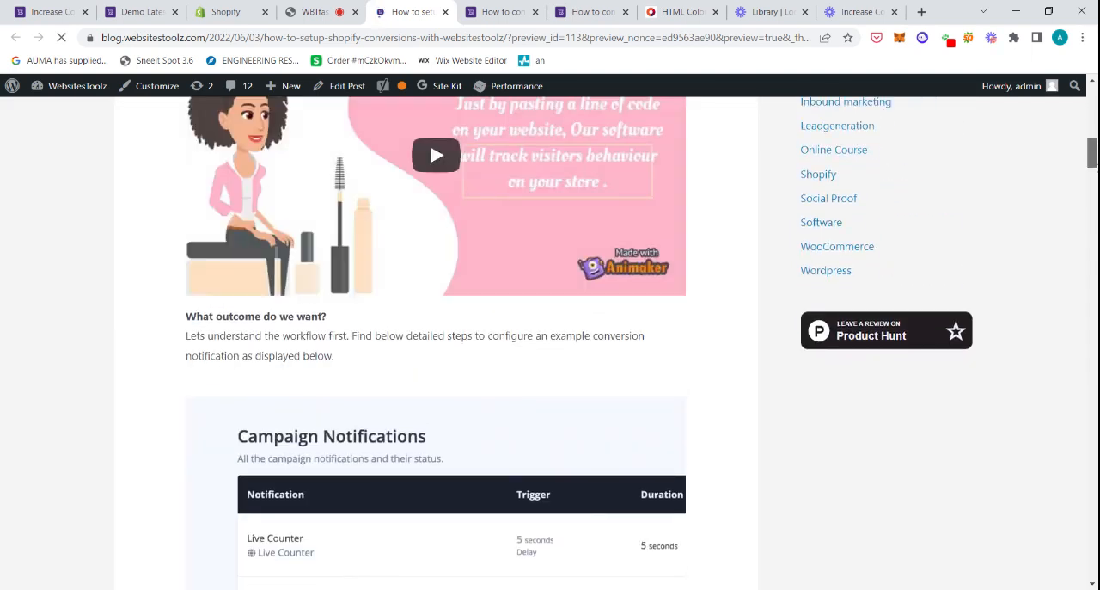
{"action": "scroll", "coordinate": [436, 343], "scroll_direction": "down", "scroll_amount": 5}
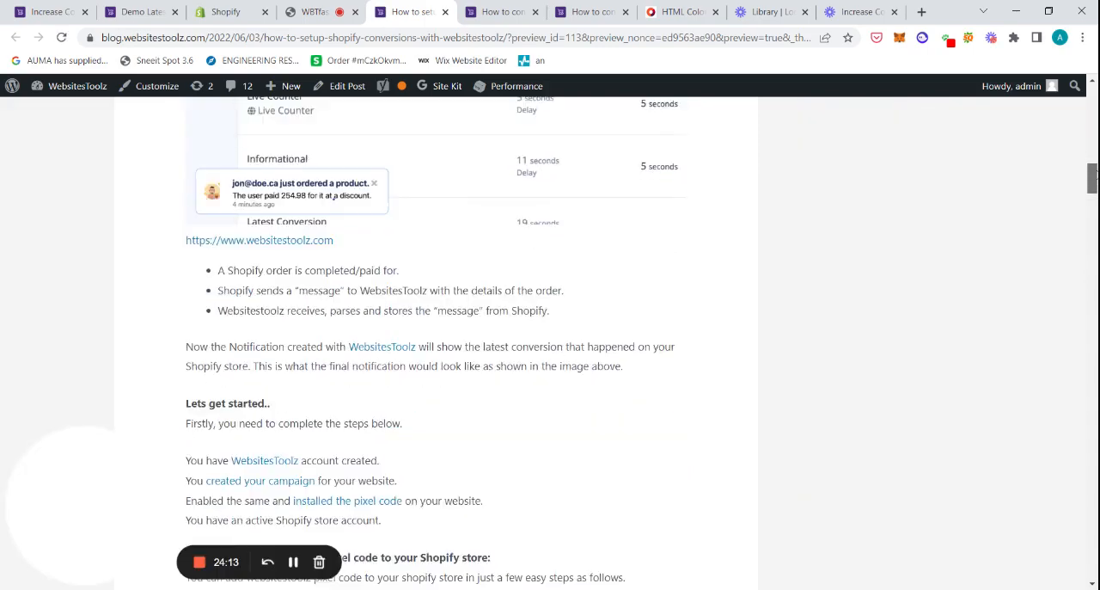
{"action": "scroll", "coordinate": [436, 344], "scroll_direction": "down", "scroll_amount": 3}
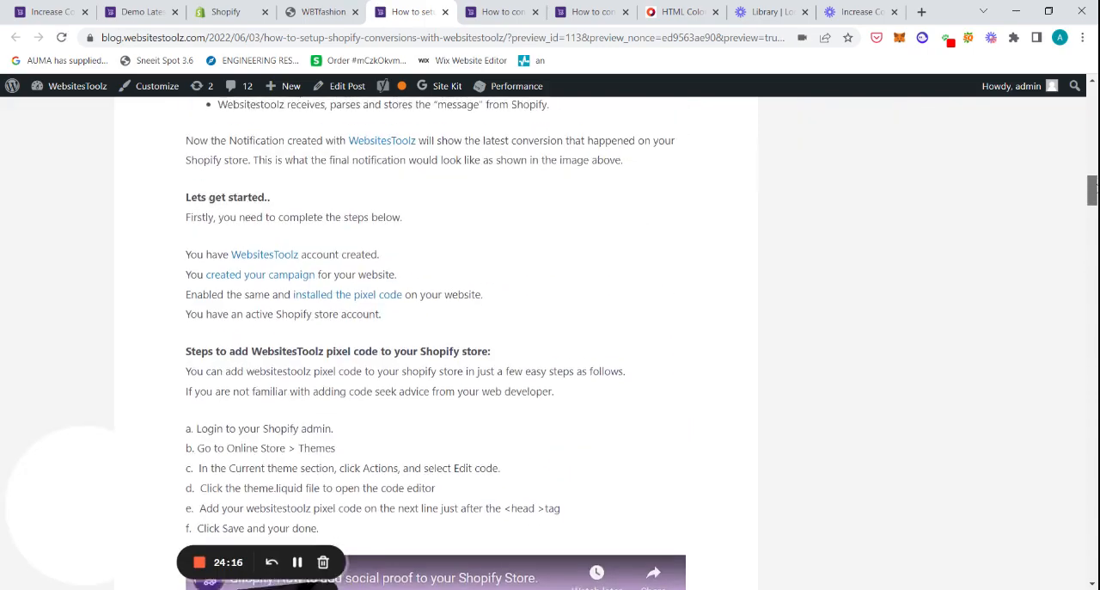
Step: Open the support article on configuring real time conversion notifications and read through its title and description guidance
{"action": "left_click_drag", "start_coordinate": [1094, 189], "coordinate": [1074, 323]}
{"action": "left_click", "coordinate": [508, 11]}
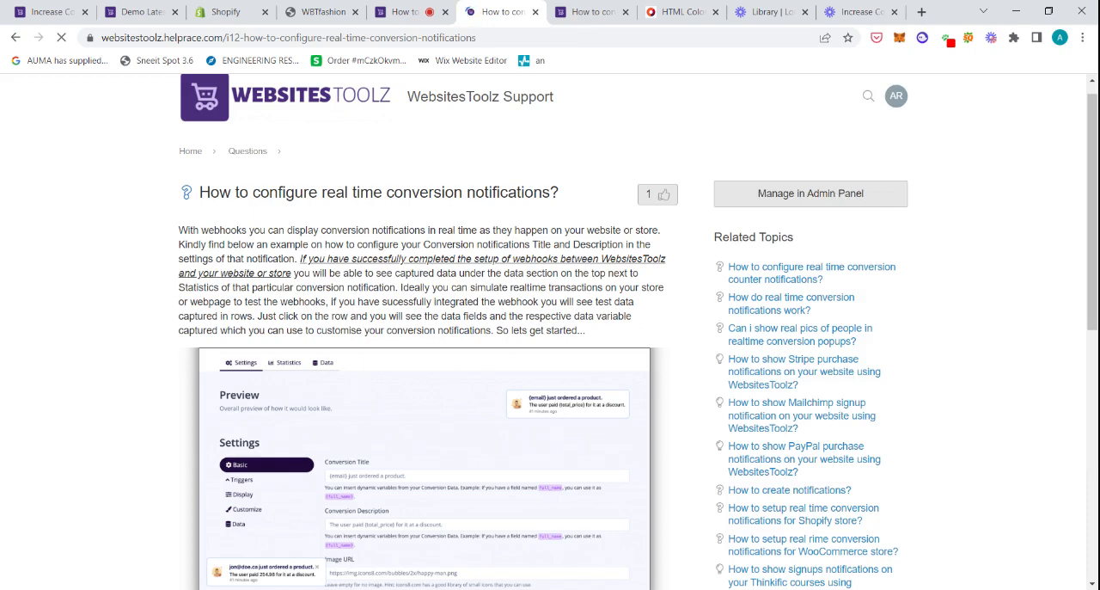
{"action": "scroll", "coordinate": [550, 331], "scroll_direction": "down", "scroll_amount": 3}
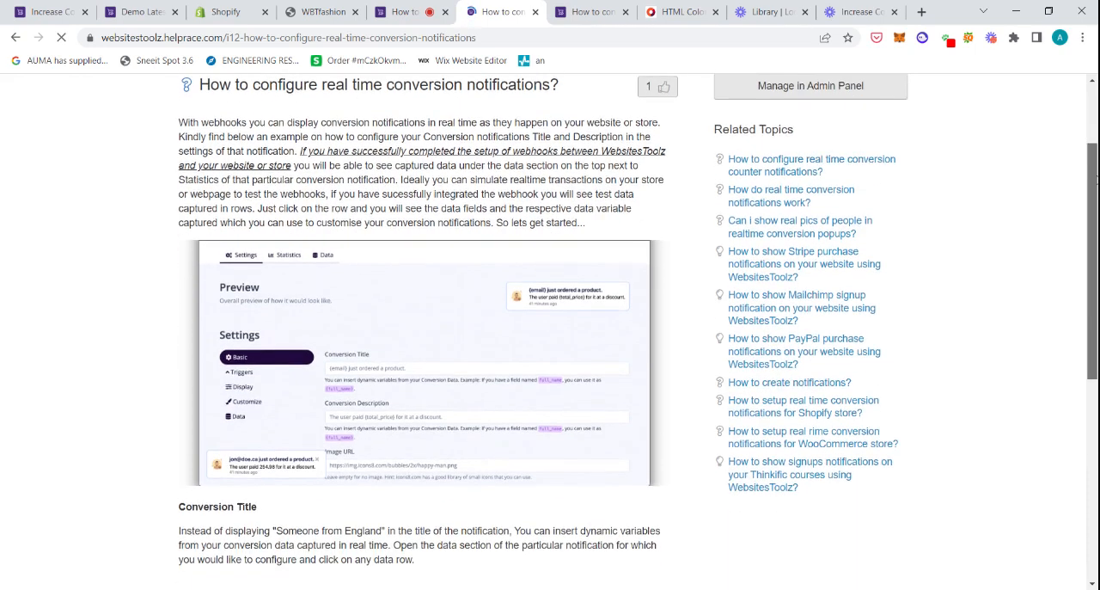
{"action": "scroll", "coordinate": [550, 331], "scroll_direction": "up", "scroll_amount": 2}
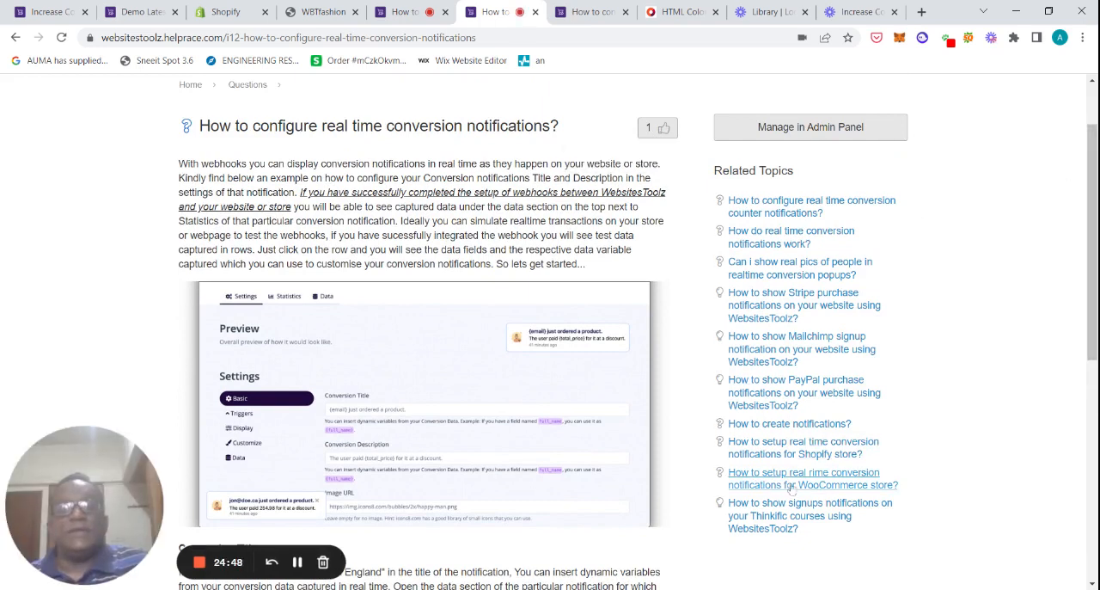
{"action": "scroll", "coordinate": [1090, 335], "scroll_direction": "down", "scroll_amount": 3}
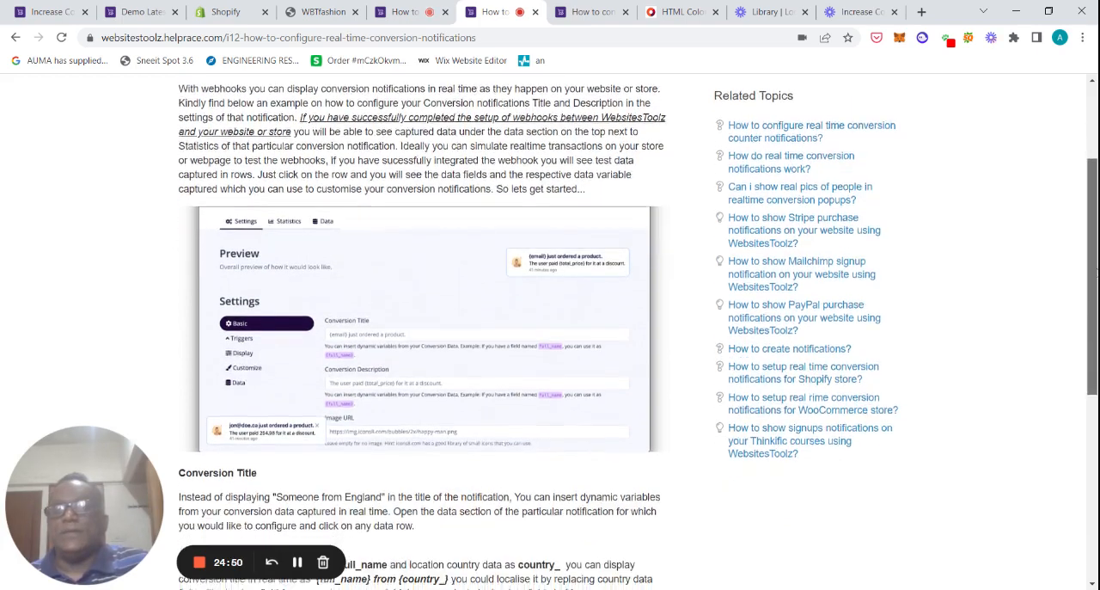
{"action": "left_click_drag", "start_coordinate": [1090, 335], "coordinate": [1090, 357]}
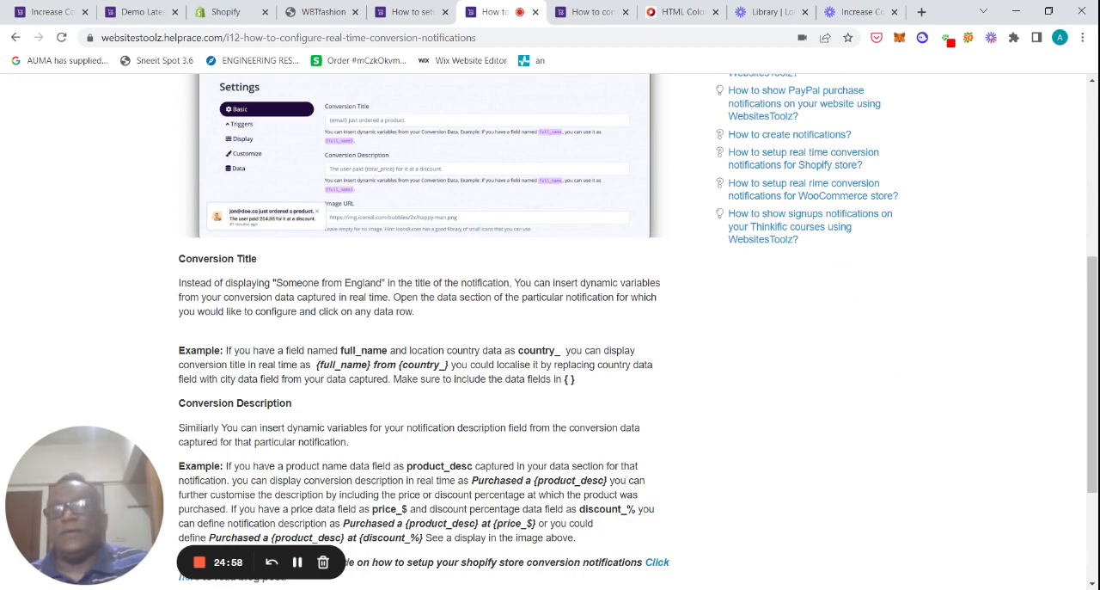
{"action": "left_click_drag", "start_coordinate": [1089, 327], "coordinate": [1077, 388]}
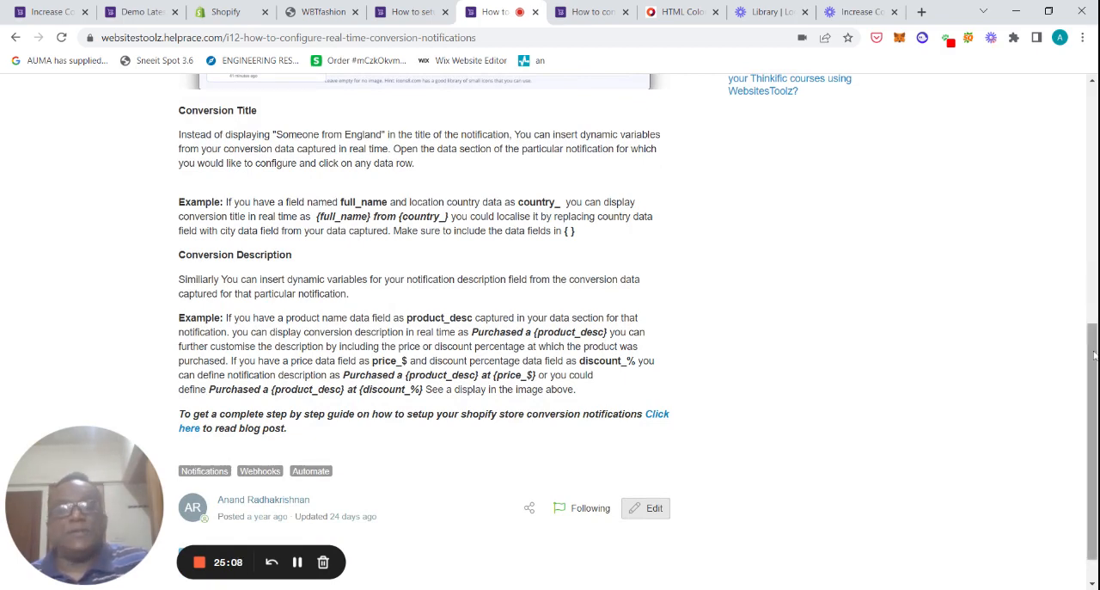
{"action": "left_click_drag", "start_coordinate": [1093, 359], "coordinate": [1093, 118]}
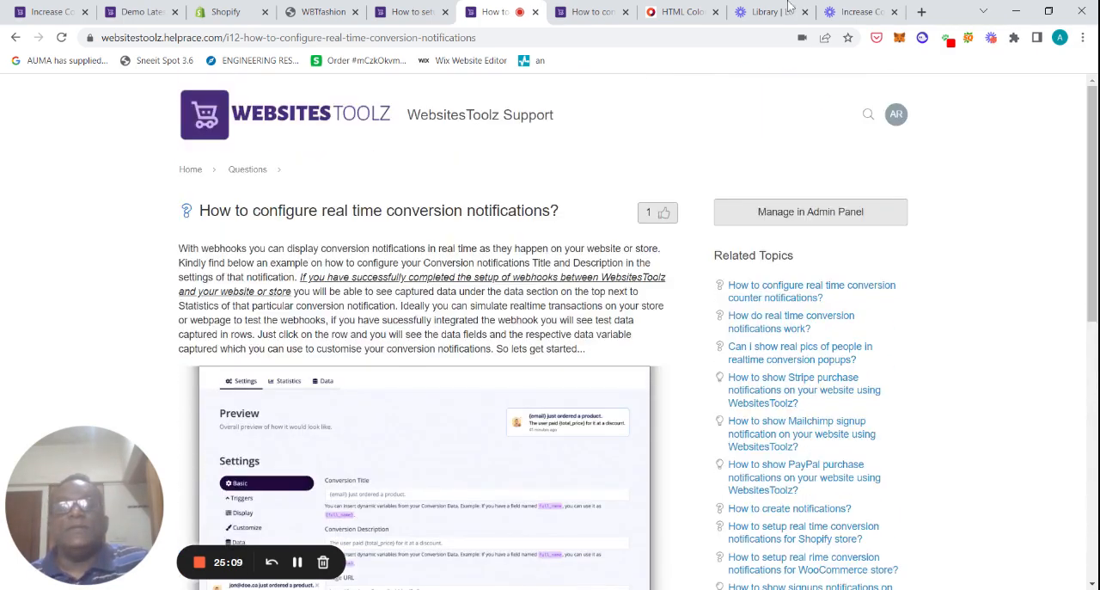
Step: Switch to the support article on configuring real time conversion counter notifications and read through it
{"action": "left_click", "coordinate": [604, 19]}
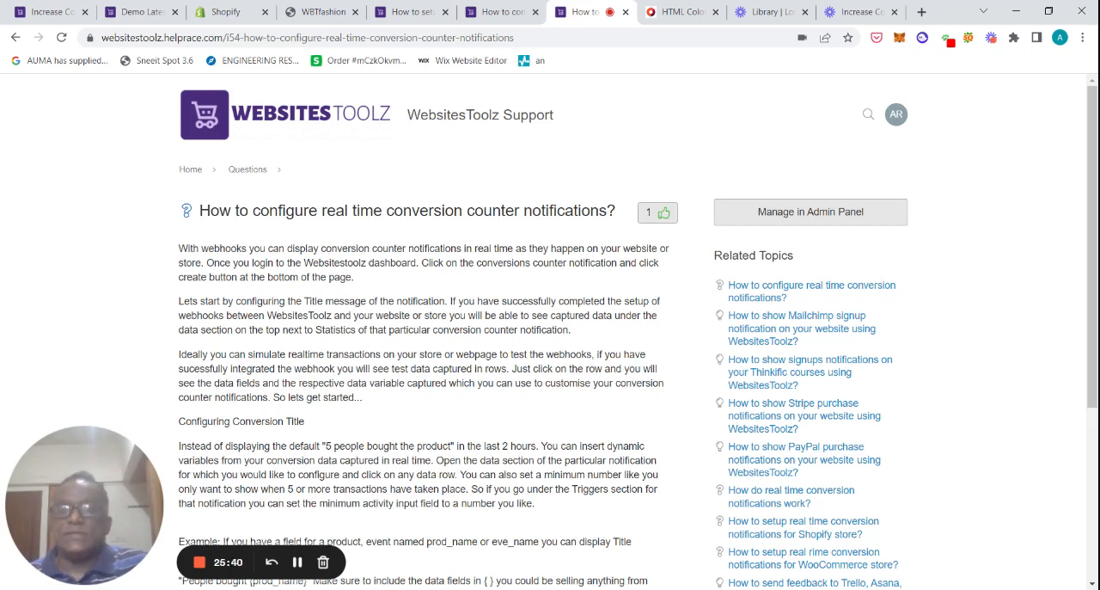
{"action": "scroll", "coordinate": [1092, 258], "scroll_direction": "down", "scroll_amount": 3}
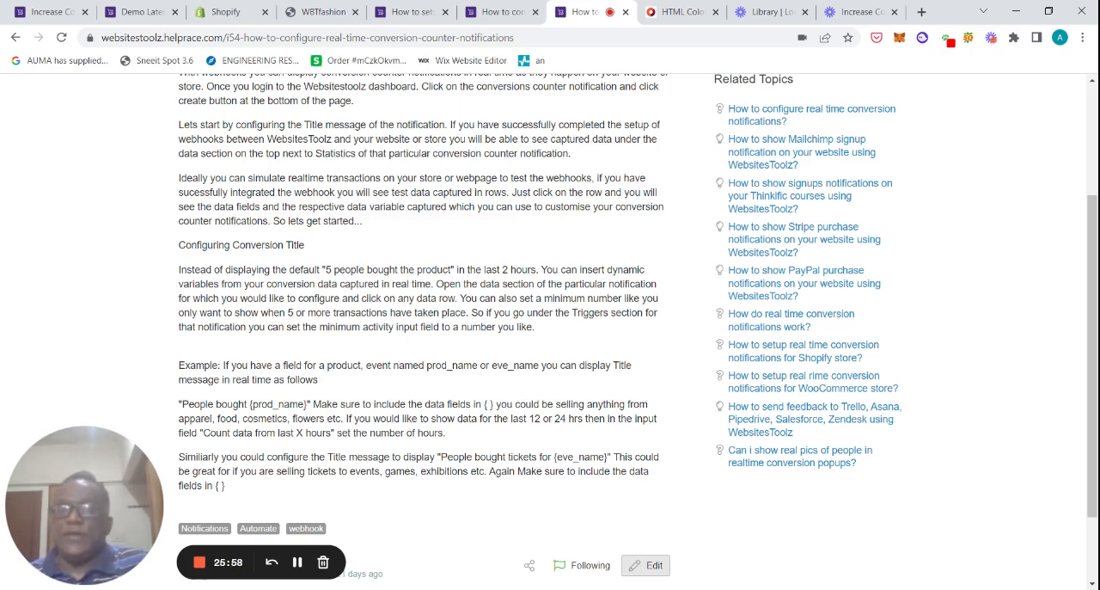
{"action": "left_click", "coordinate": [1094, 101]}
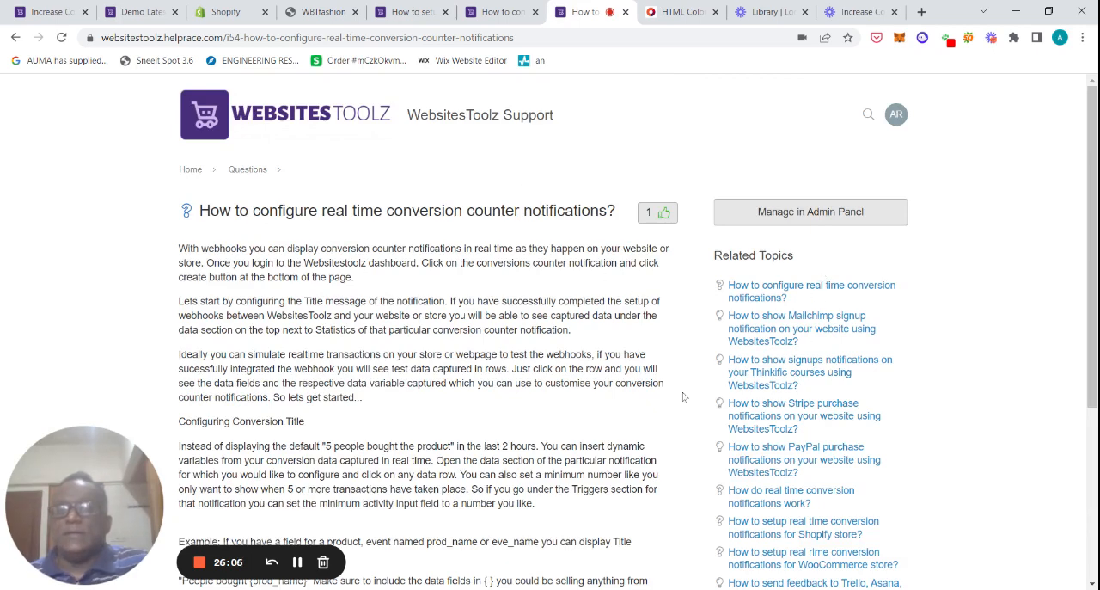
{"action": "scroll", "coordinate": [1092, 344], "scroll_direction": "down", "scroll_amount": 2}
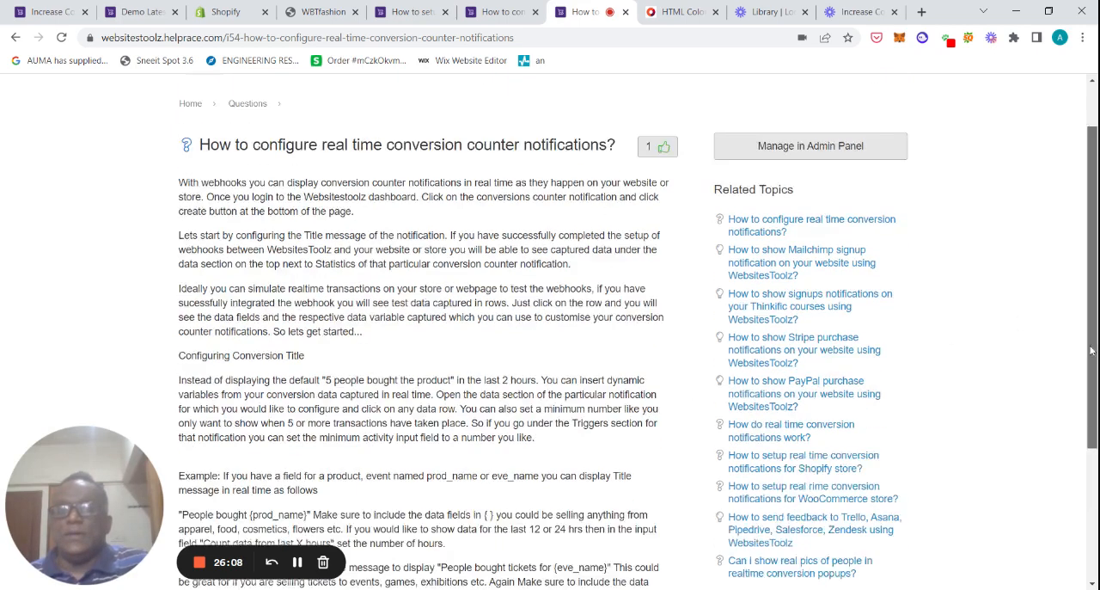